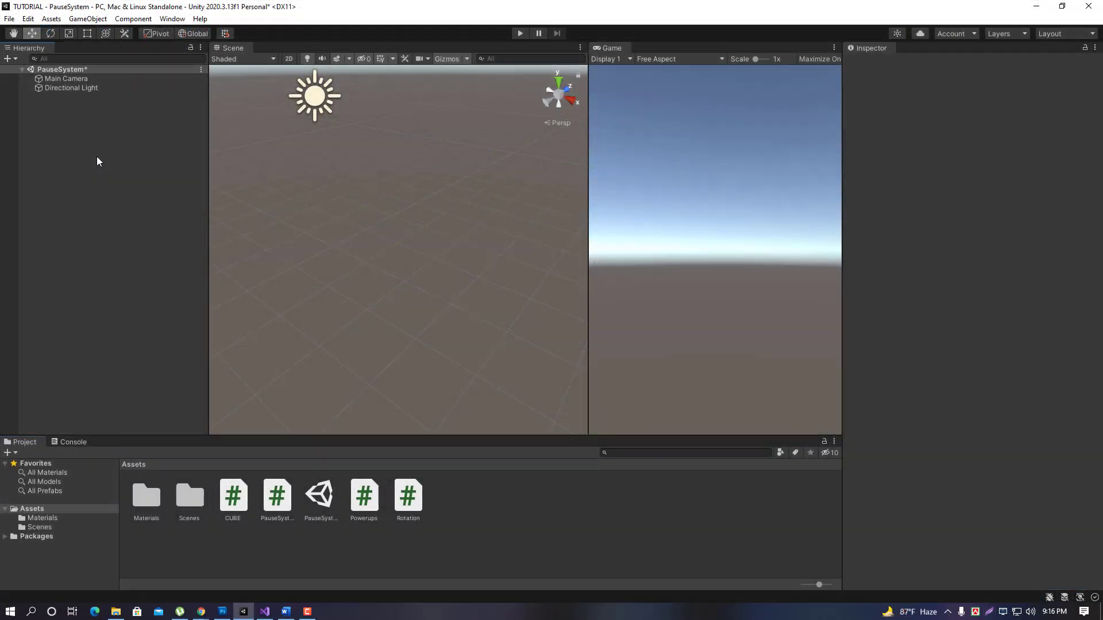
Add a 3D Cube to the scene from the Hierarchy and frame it in the Scene view.
right_click(96, 156)
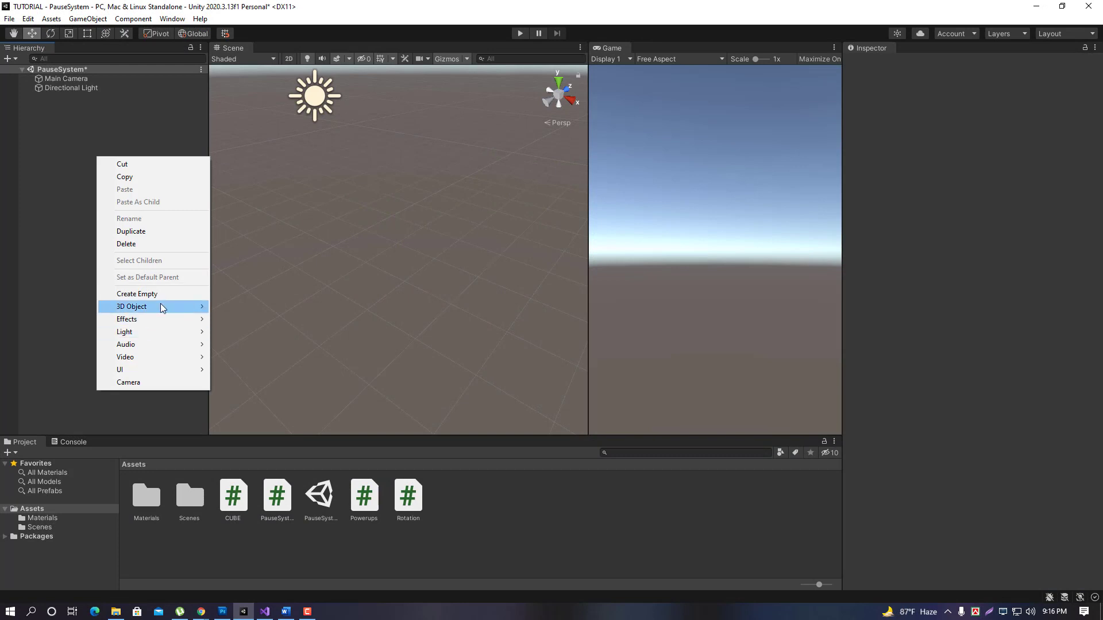
mouse_move(160, 306)
left_click(256, 307)
double_click(105, 97)
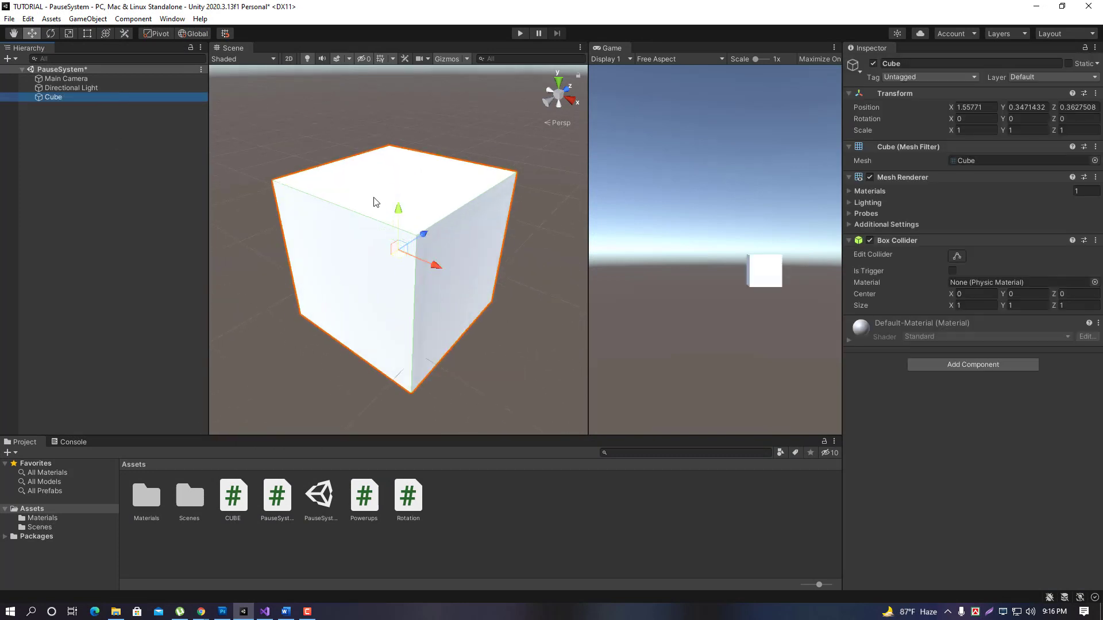
scroll(414, 253, "down", 2)
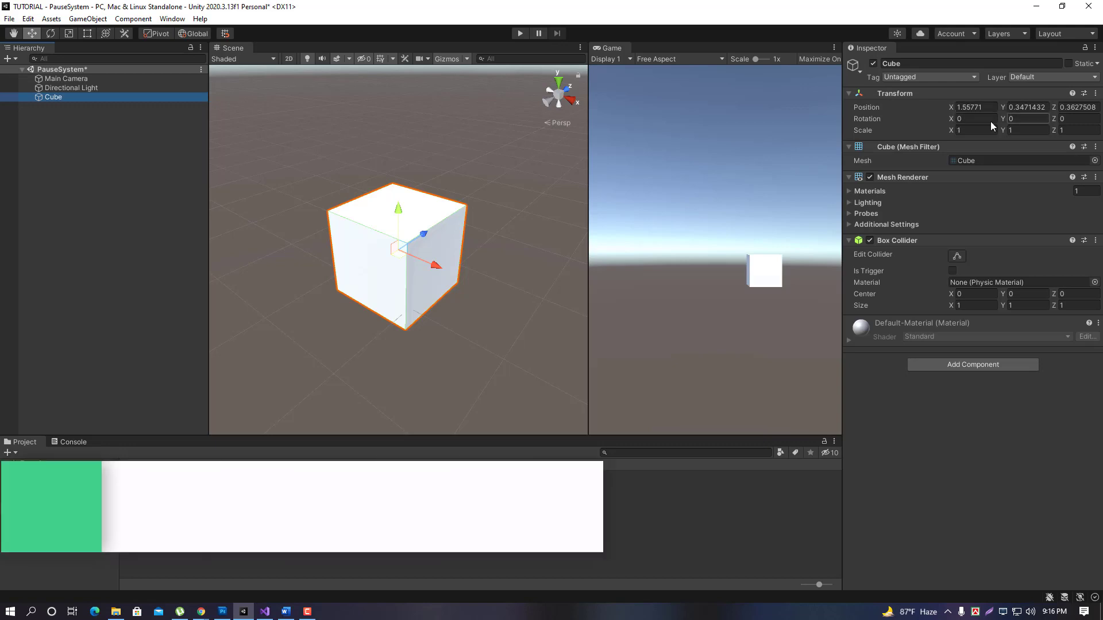
Reset the cube's Transform so it sits at the origin.
left_click(1014, 106)
right_click(943, 92)
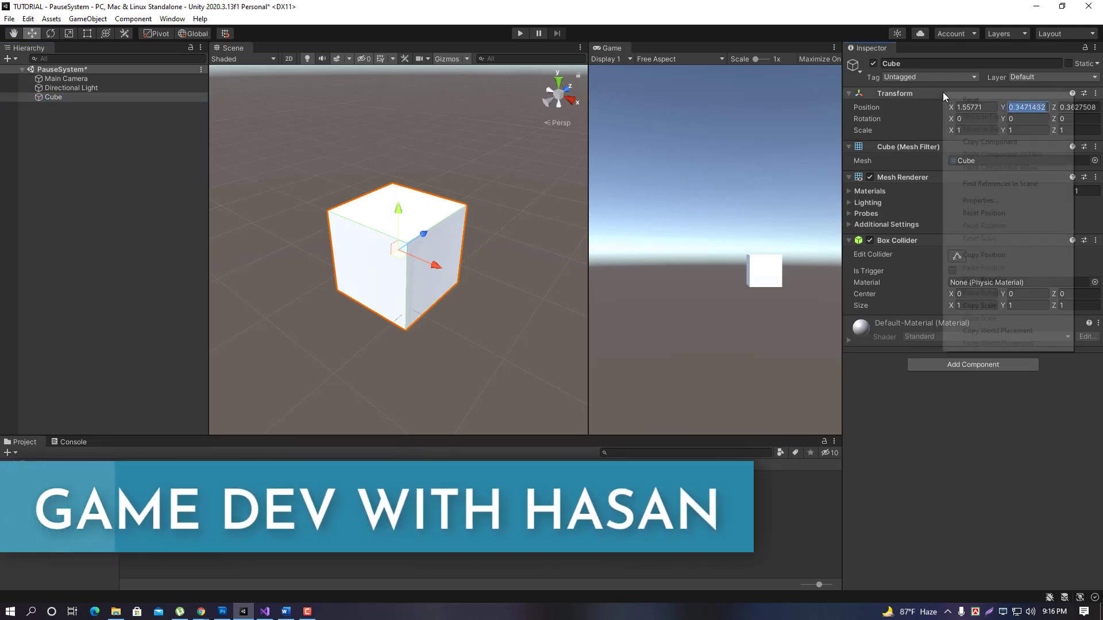
left_click(985, 98)
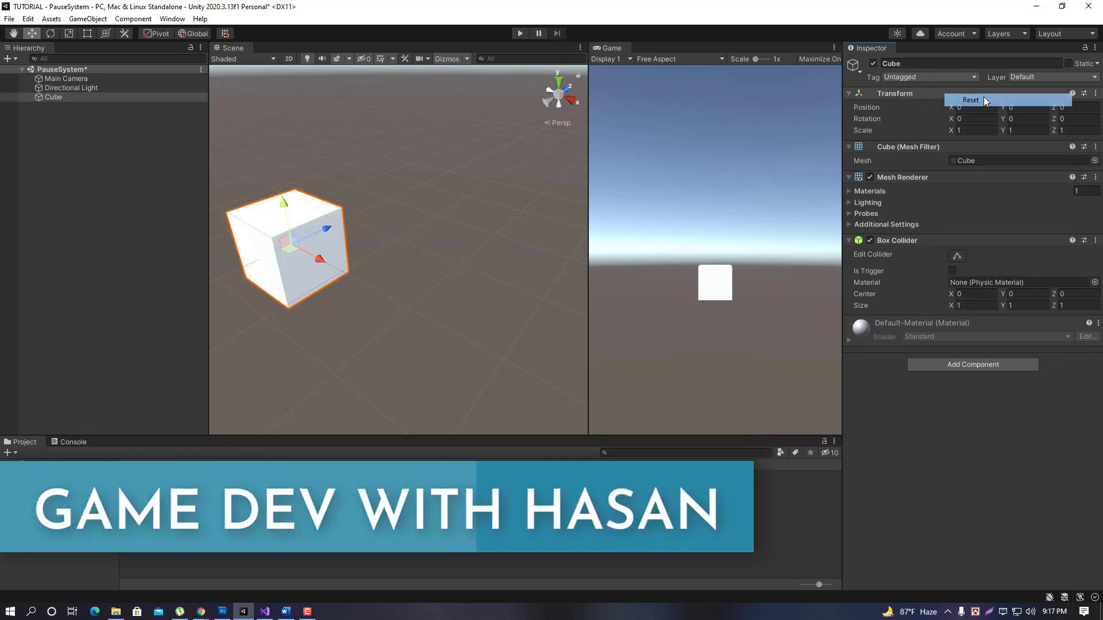
double_click(81, 101)
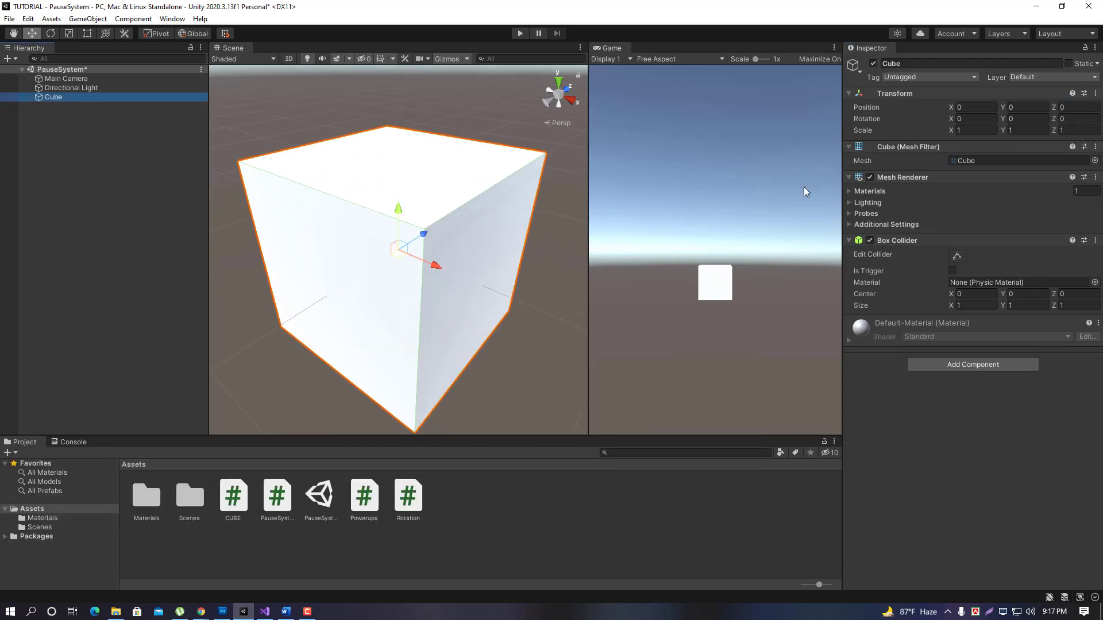
Set the cube's X rotation to 415.
left_click(981, 122)
type("415")
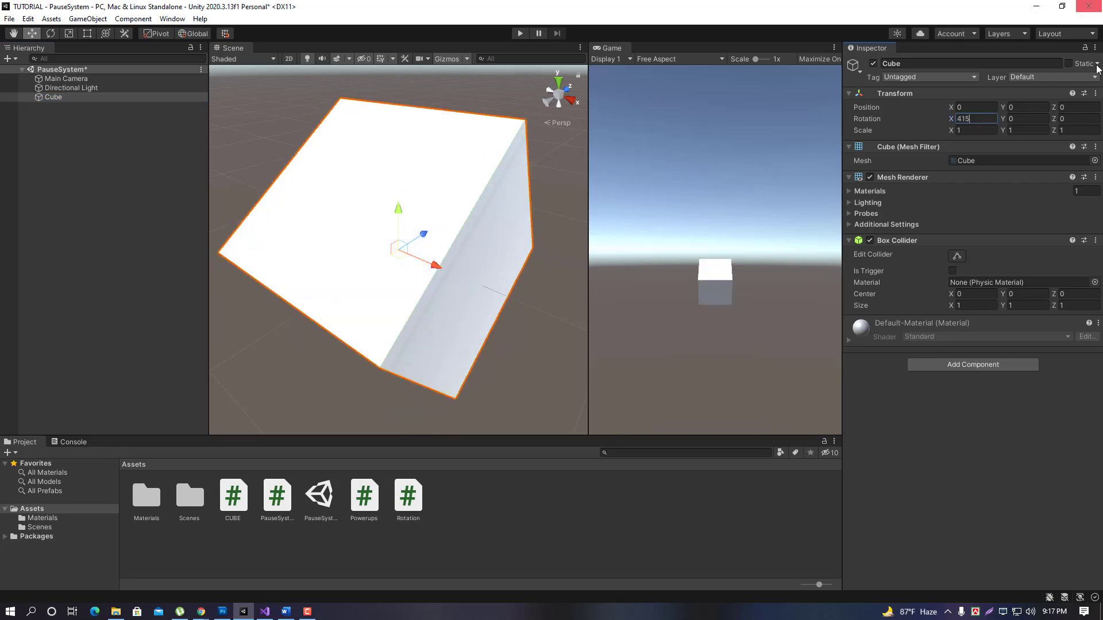
key("Return")
left_click(67, 95)
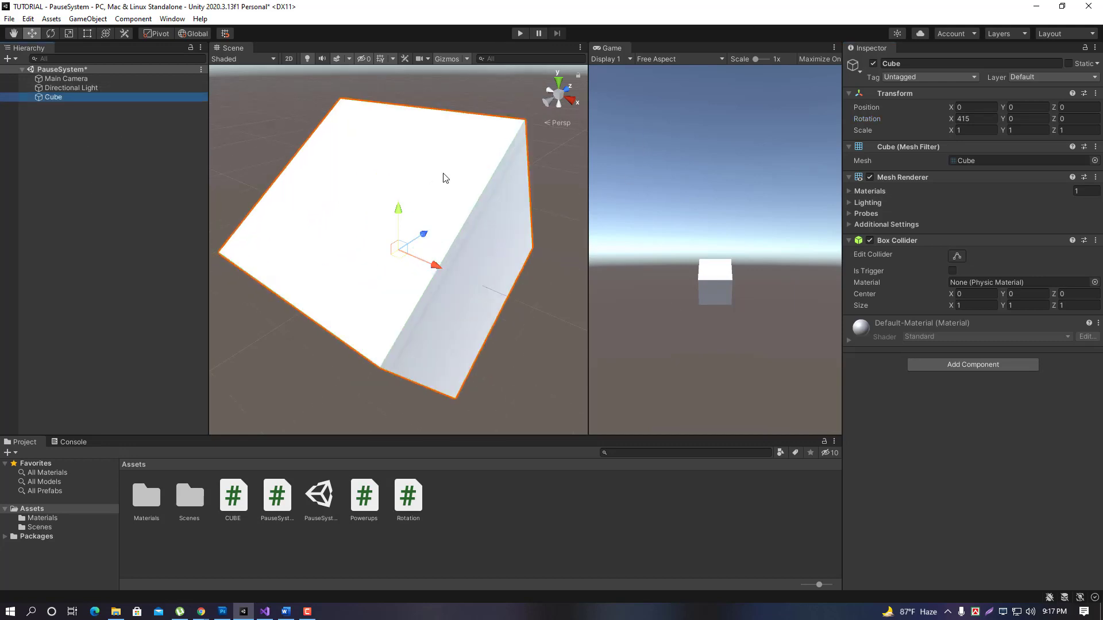
scroll(443, 179, "up", 2)
scroll(443, 180, "down", 4)
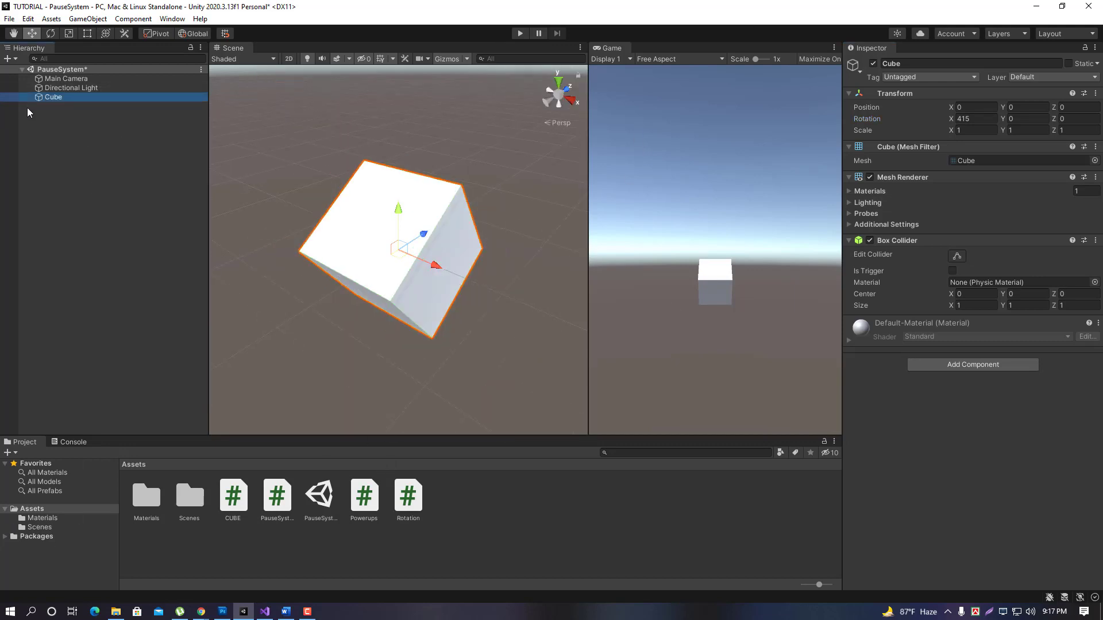
Drag the Cube into Assets as a prefab, then delete the scene instance.
left_click_drag(47, 95, 408, 525)
left_click_drag(502, 526, 364, 536)
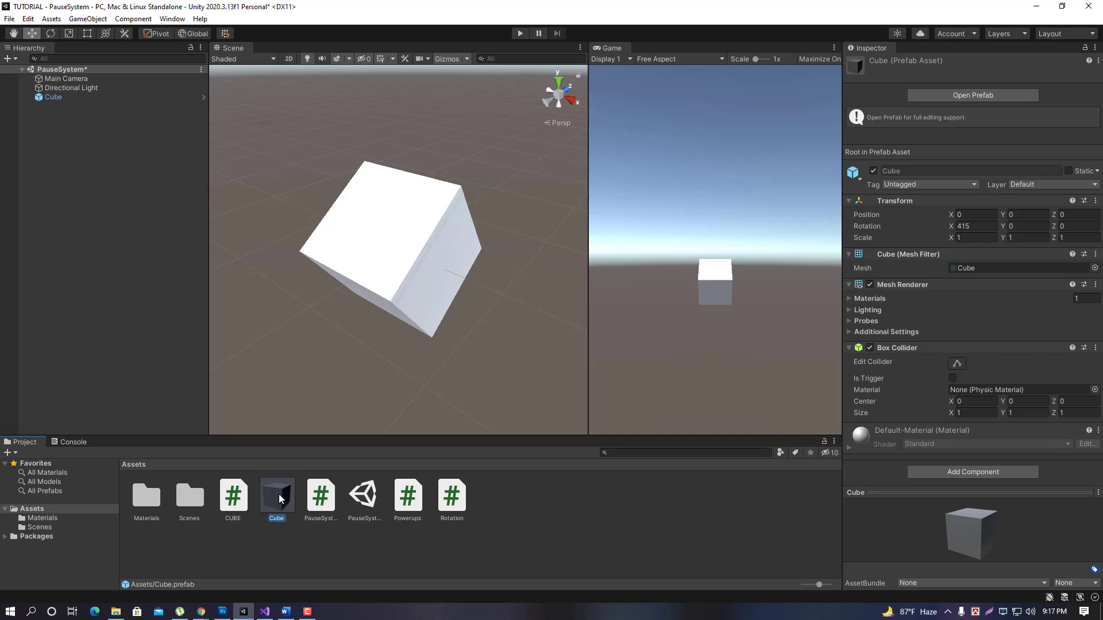
left_click(130, 97)
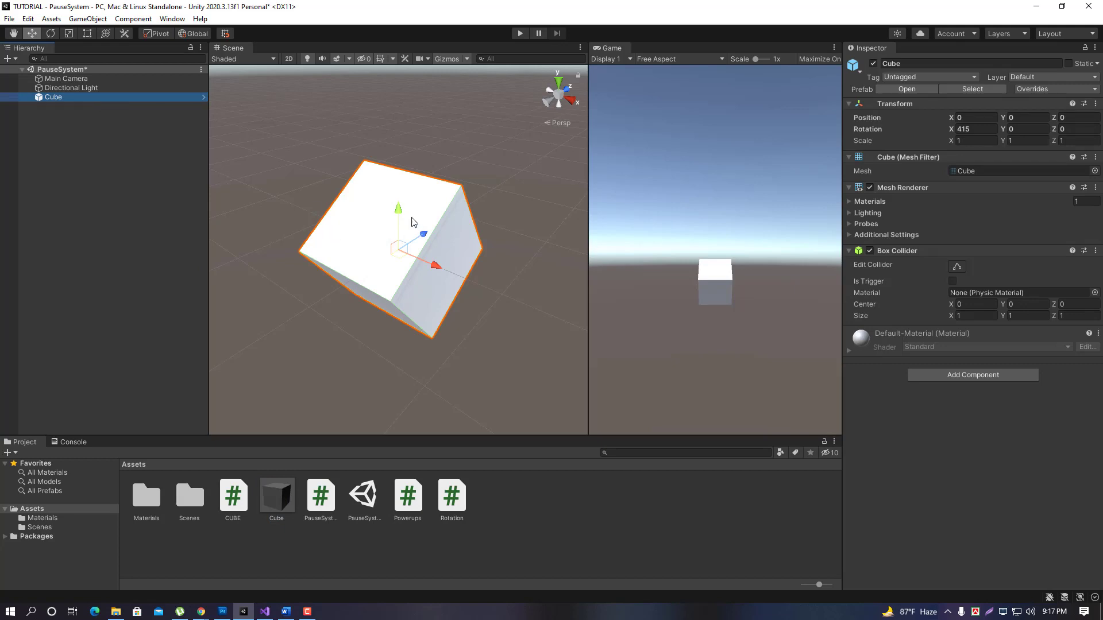
scroll(345, 244, "up", 3)
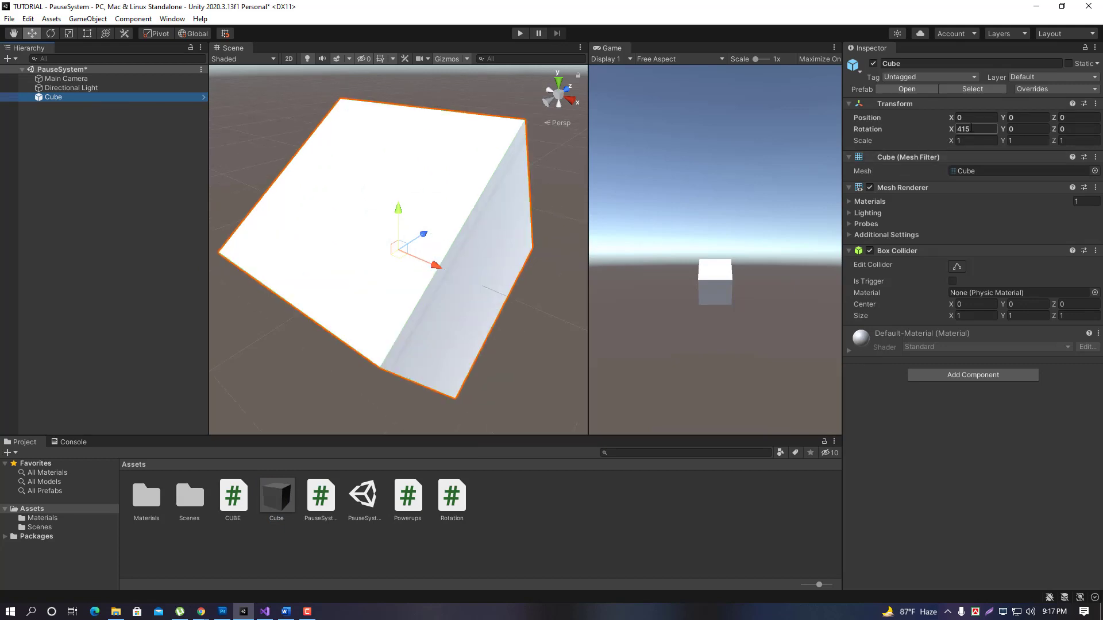
left_click(961, 130)
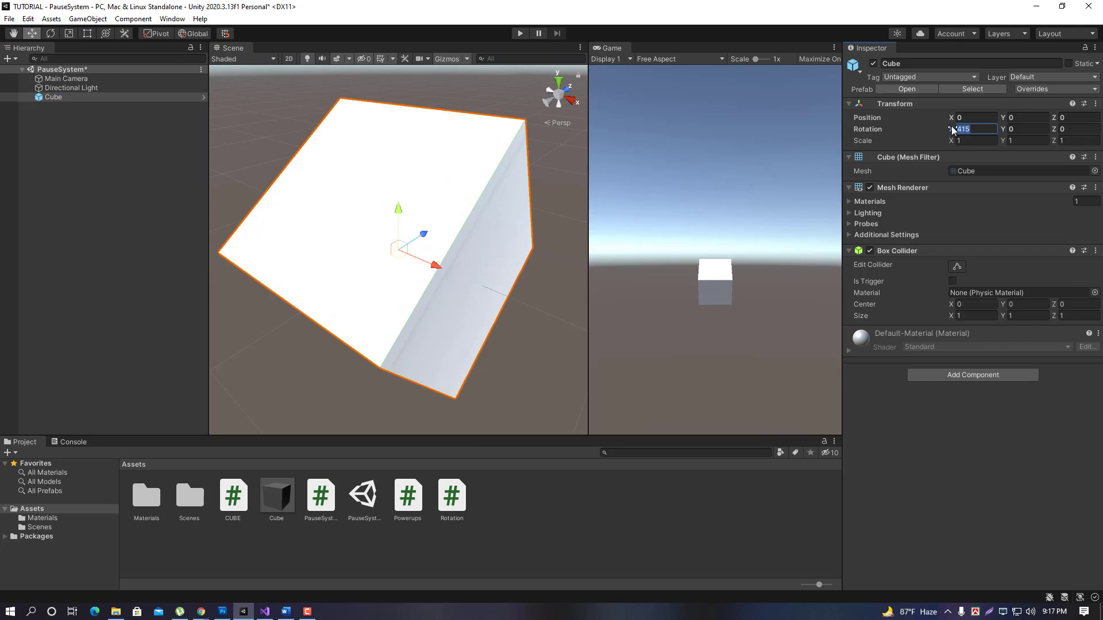
left_click(80, 98)
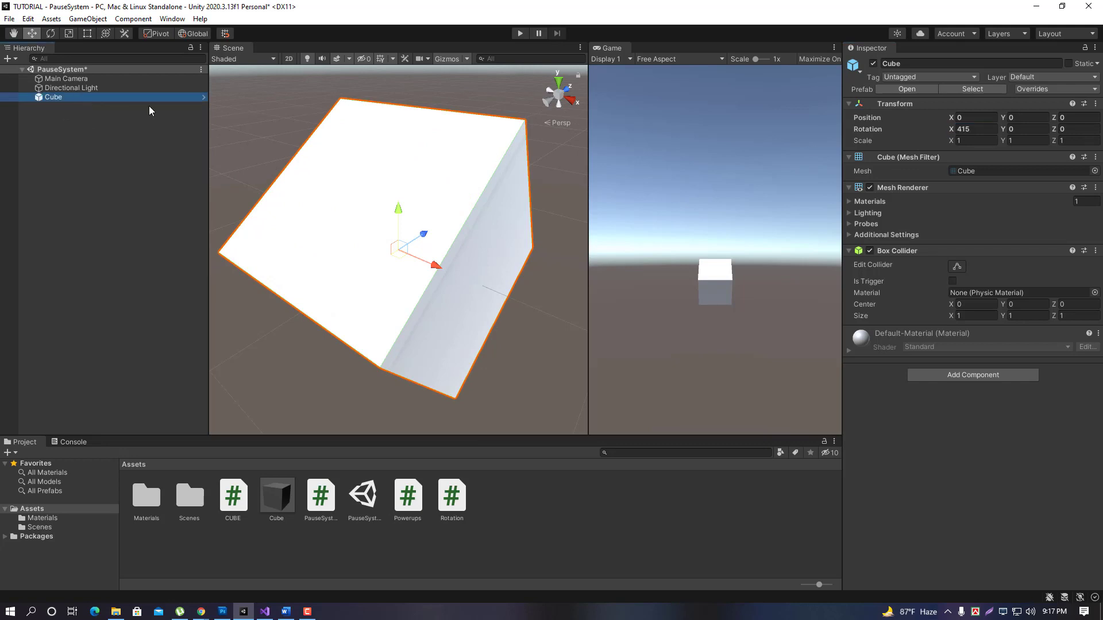
key("Delete")
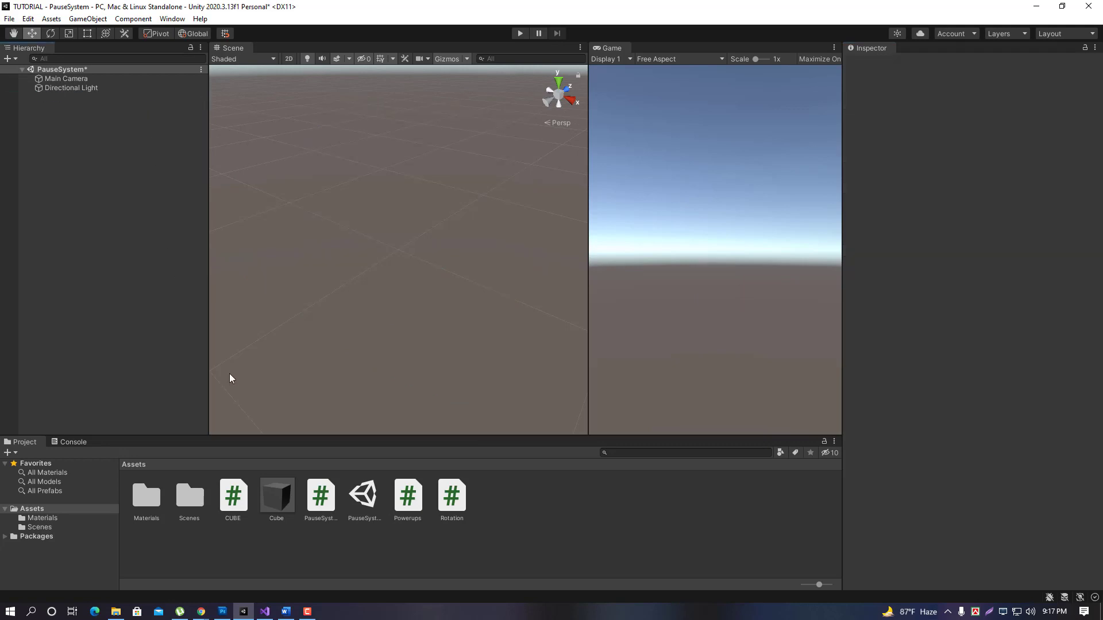
Create a new C# Script in Assets named QuaternionIdentity.
right_click(471, 497)
mouse_move(546, 197)
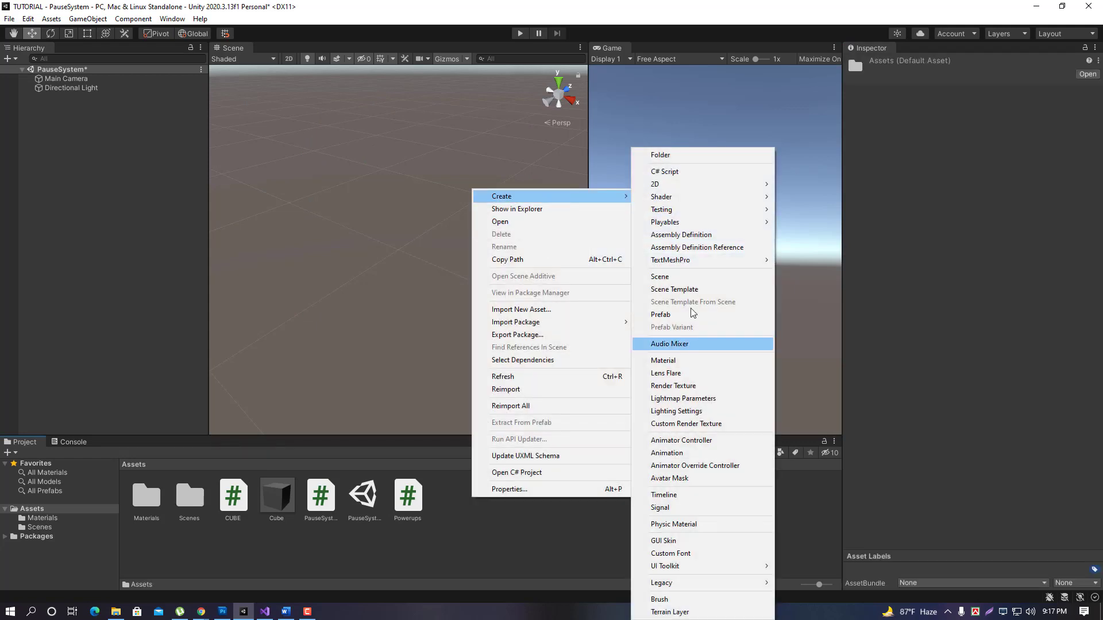
left_click(674, 171)
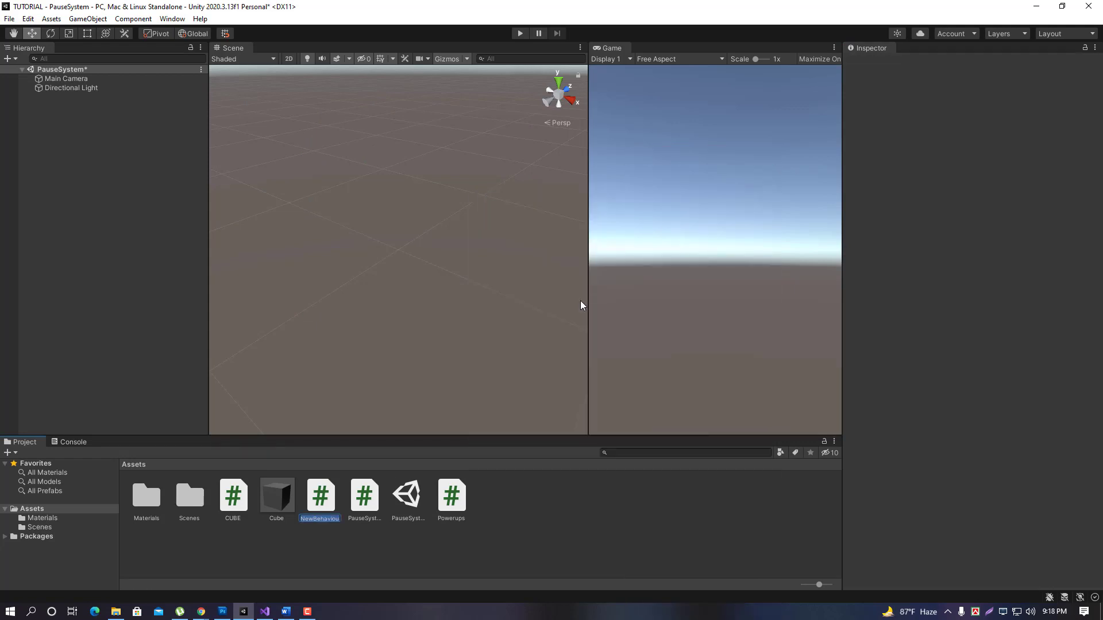
type("P")
type("Qua")
type("ter")
type("ion")
type("entity")
key("Return")
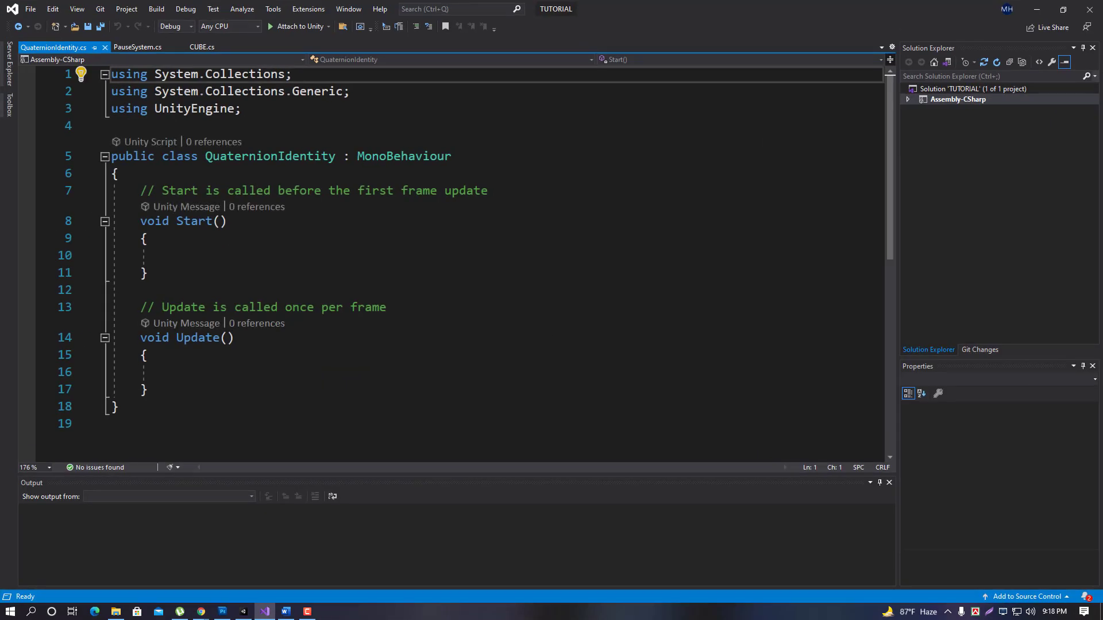
Declare a 'private GameObject cubePrefab;' field at the top of the class.
left_click(235, 222)
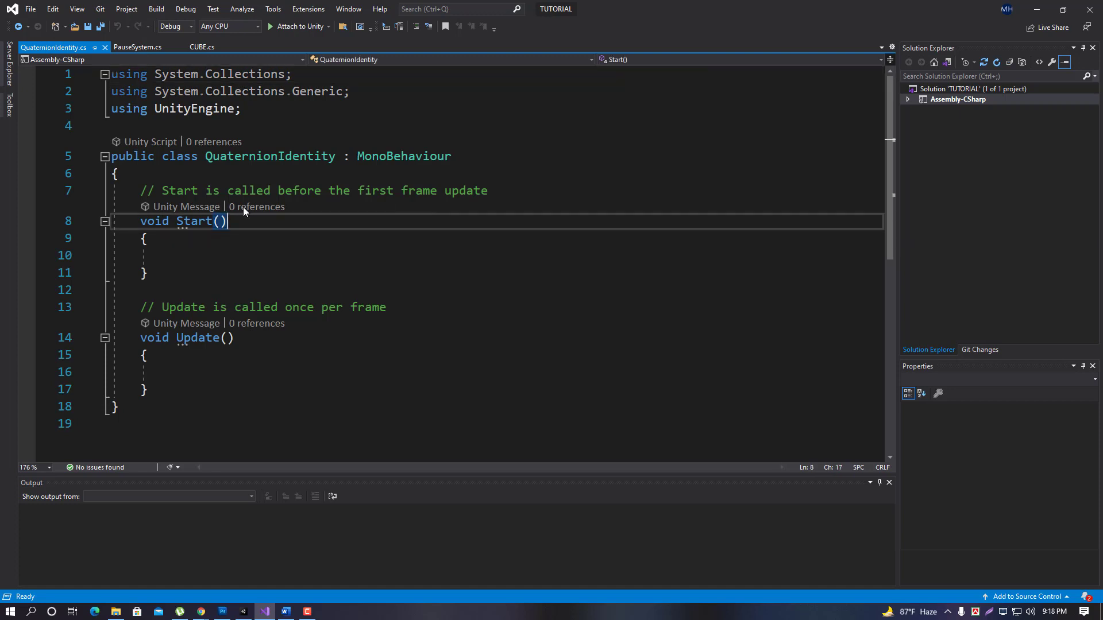
left_click(318, 174)
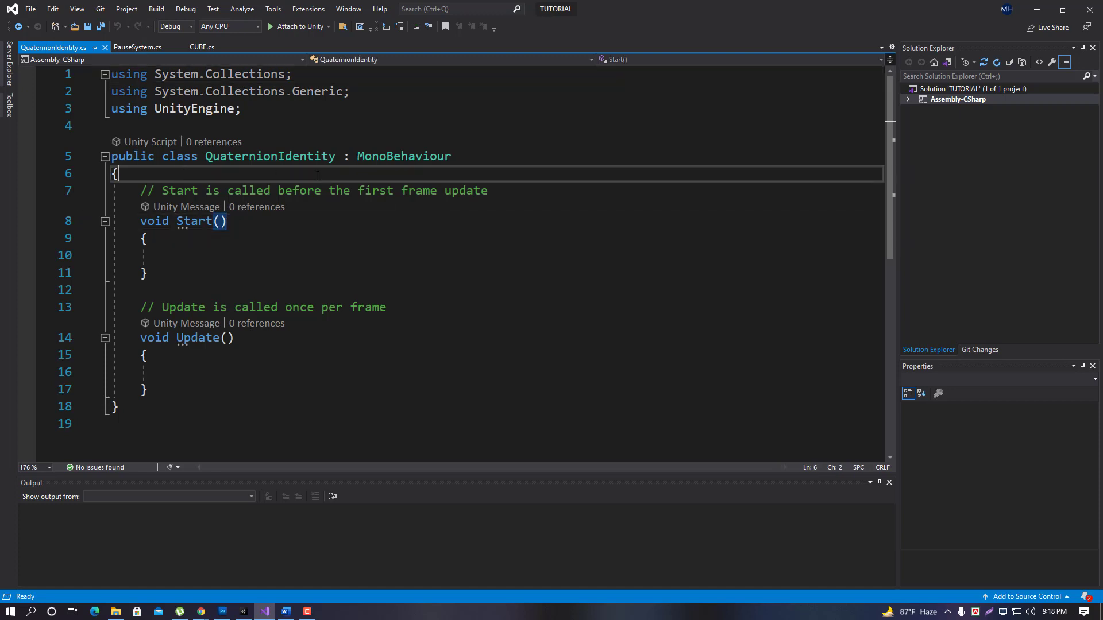
left_click(244, 611)
left_click(287, 511)
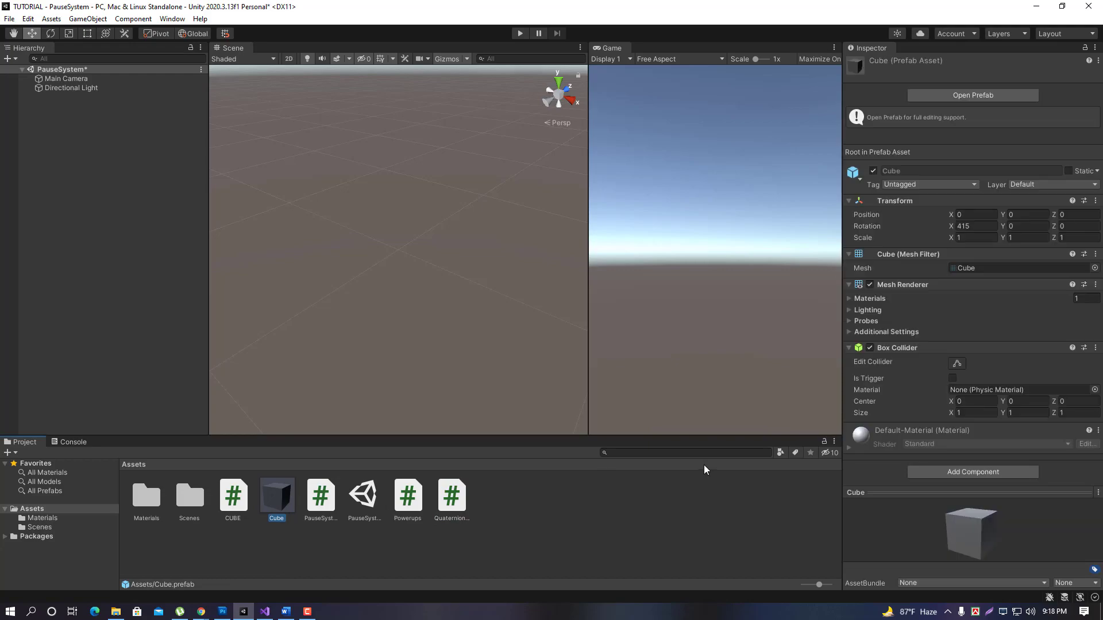
left_click(1047, 6)
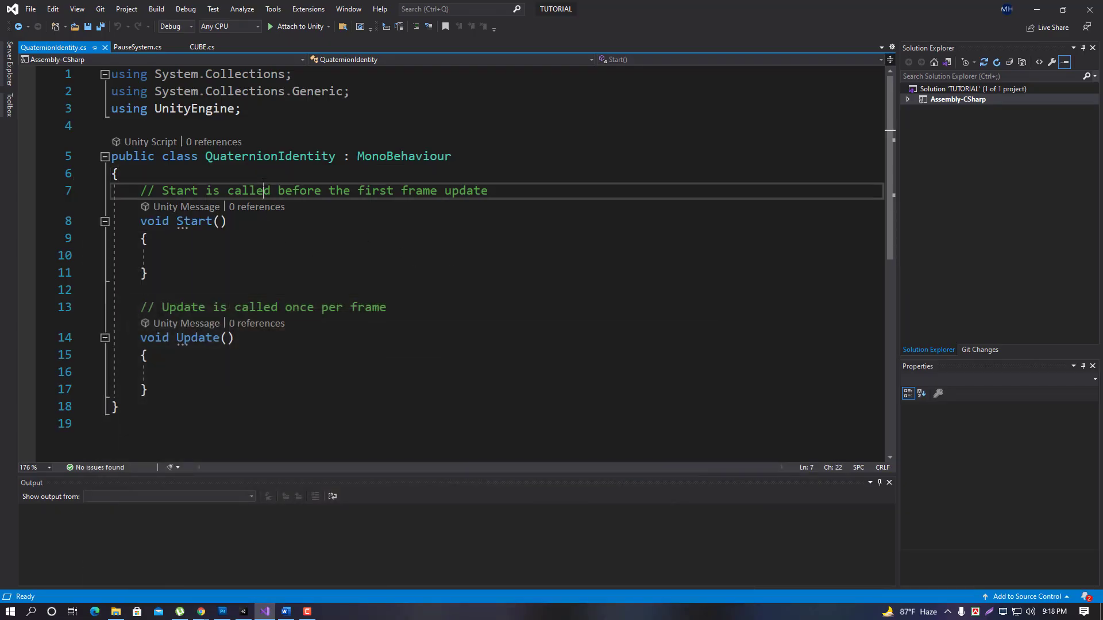
key("Return")
key("Return")
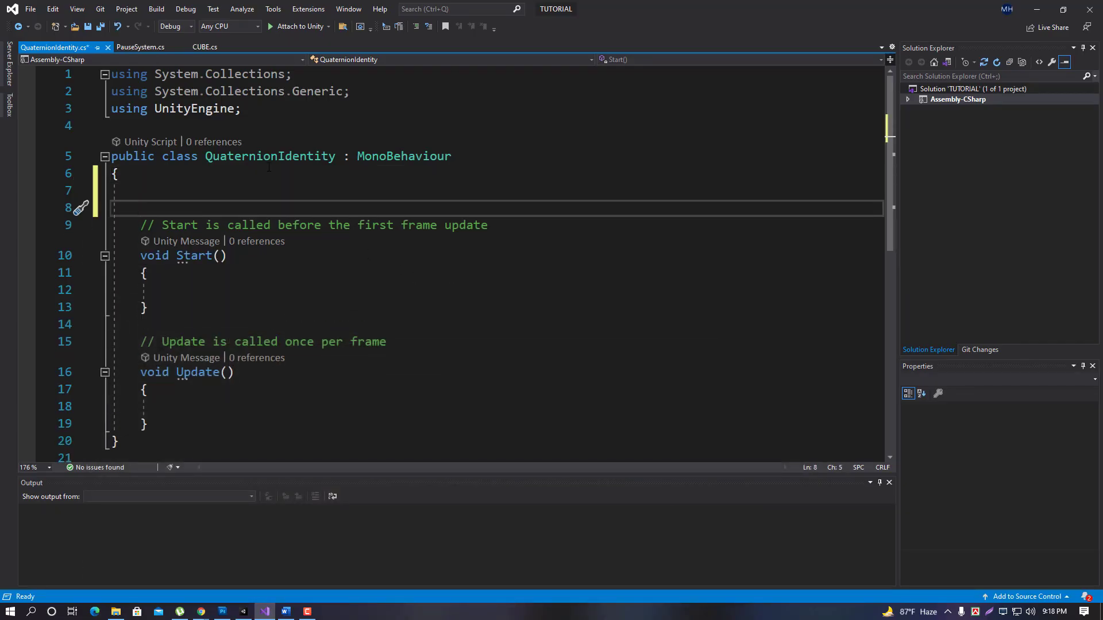
type("private Game")
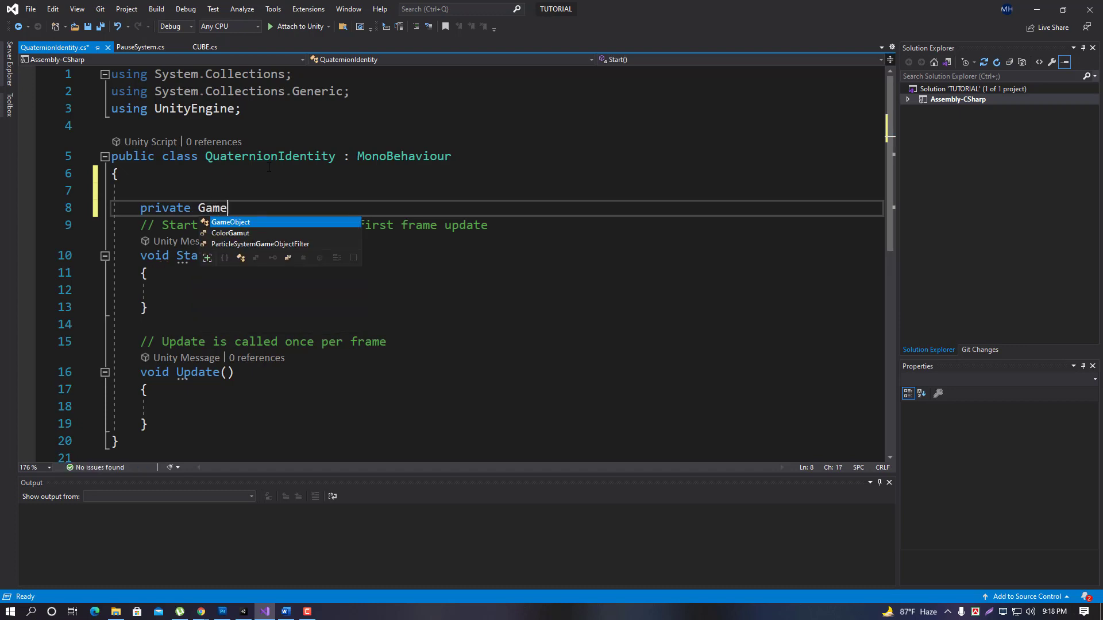
type("Object ")
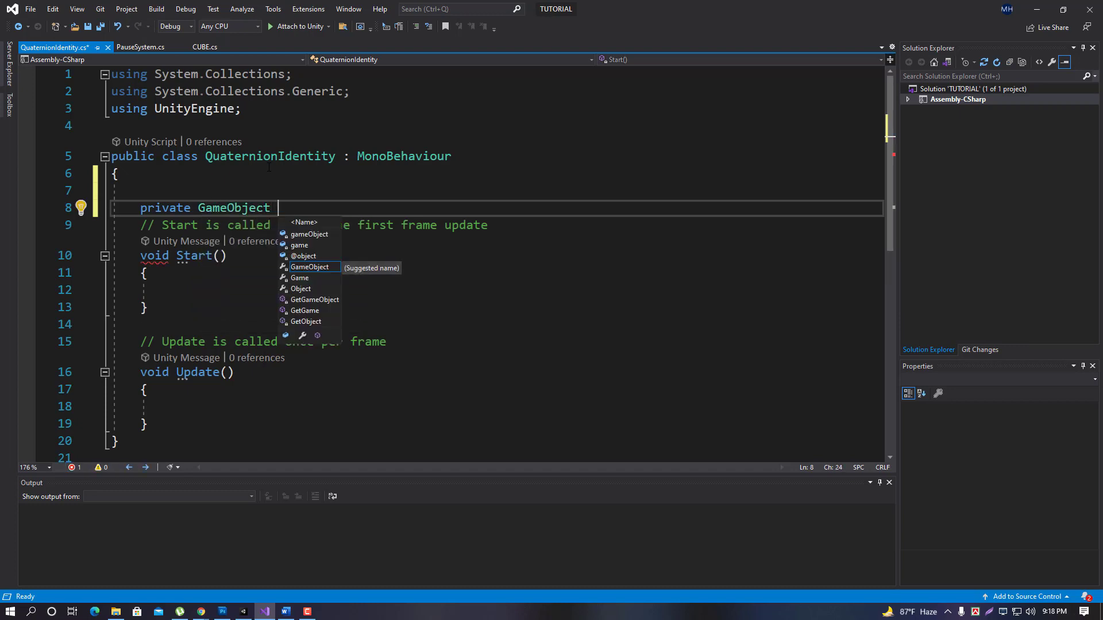
type("cube")
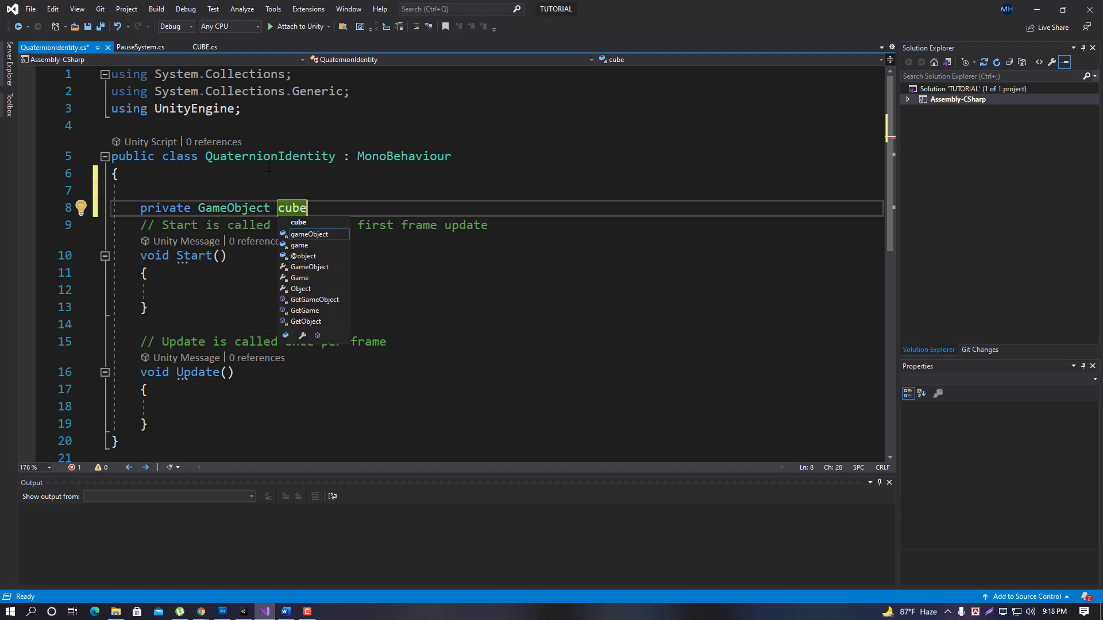
type("Prefab;")
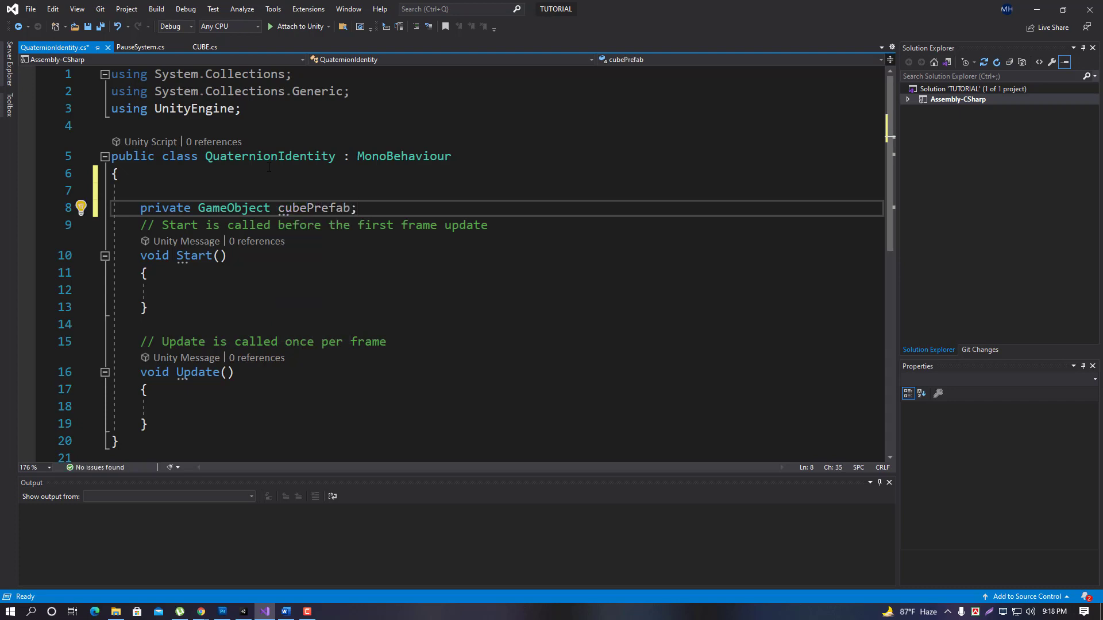
Mark the cubePrefab field with [SerializeField] and save the script.
left_click_drag(148, 183, 133, 225)
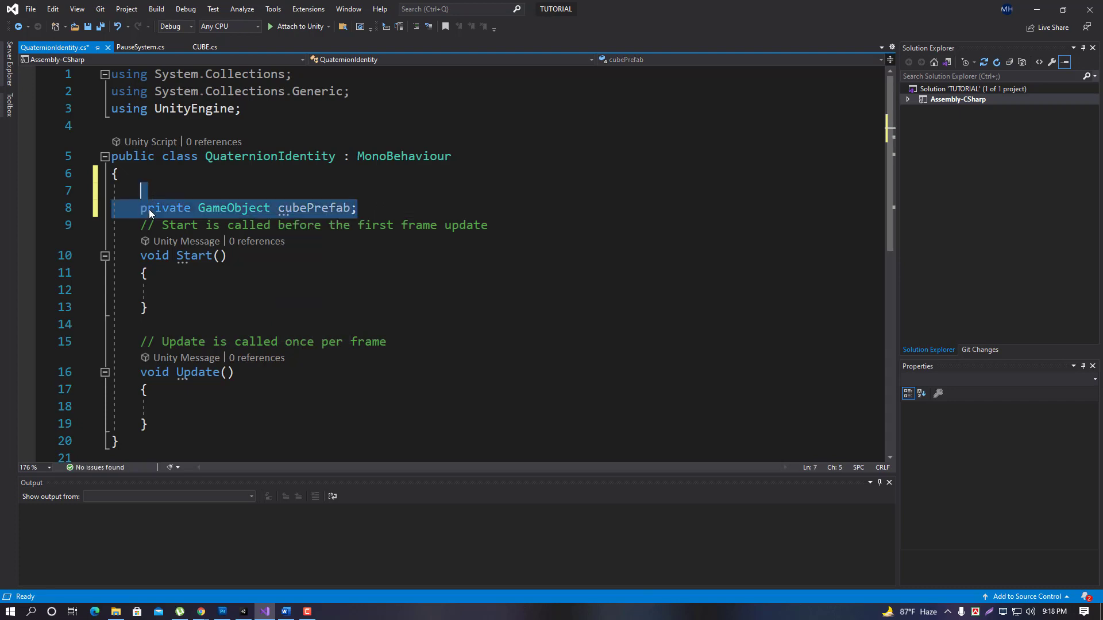
left_click(133, 225)
left_click(148, 184)
type("[")
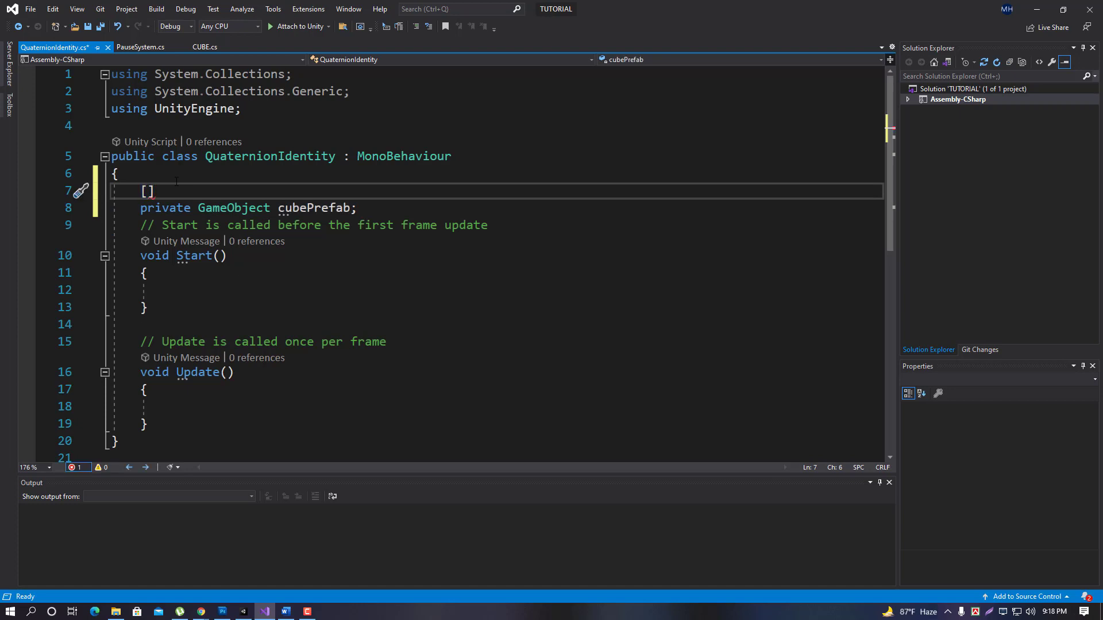
type("seri")
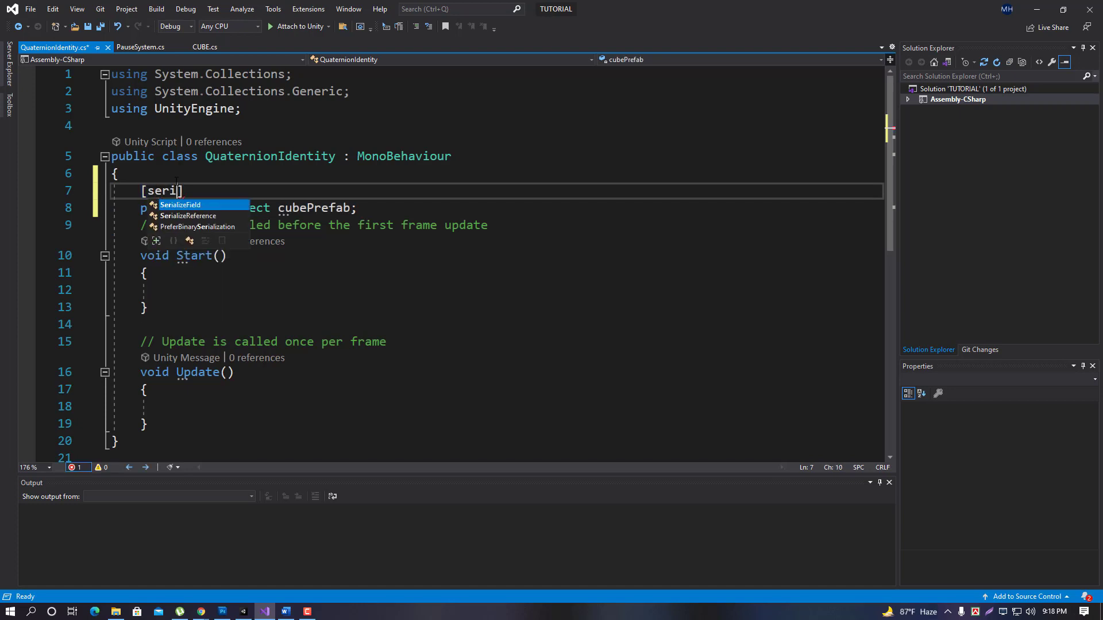
key("Tab")
key("ctrl+s")
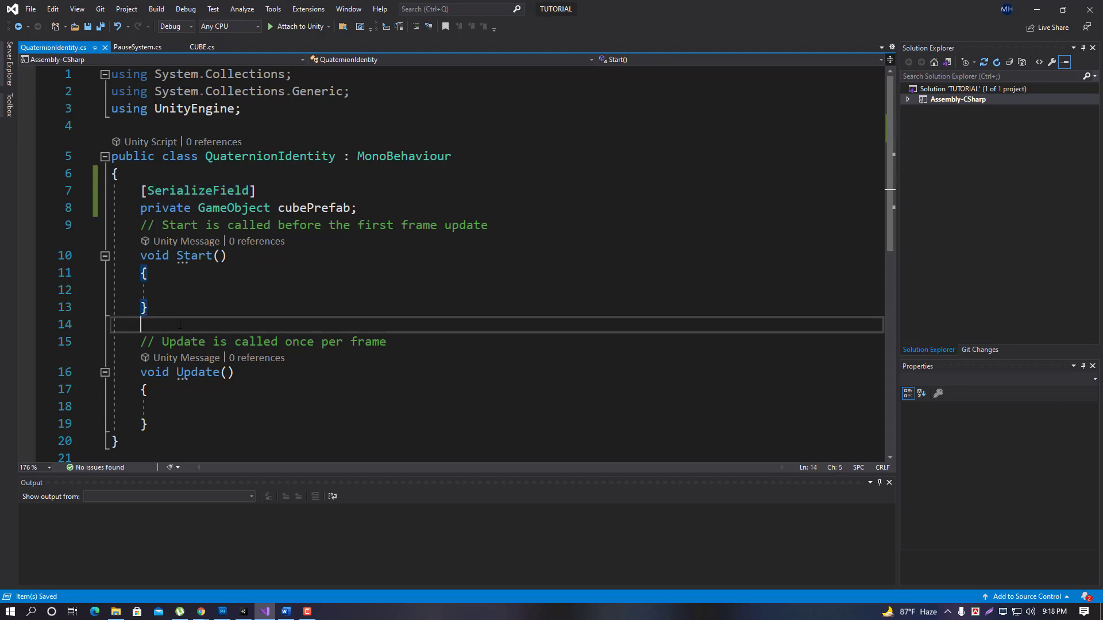
Delete the unused Start method, leaving only Update.
left_click_drag(141, 324, 89, 235)
key("Delete")
left_click(247, 299)
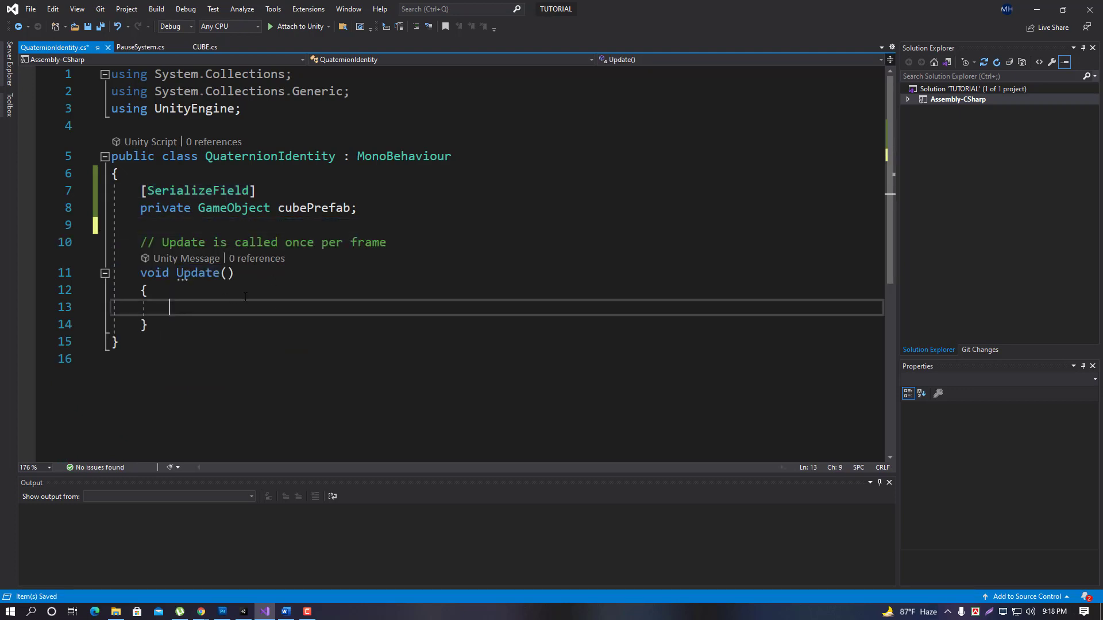
scroll(302, 305, "down", 1)
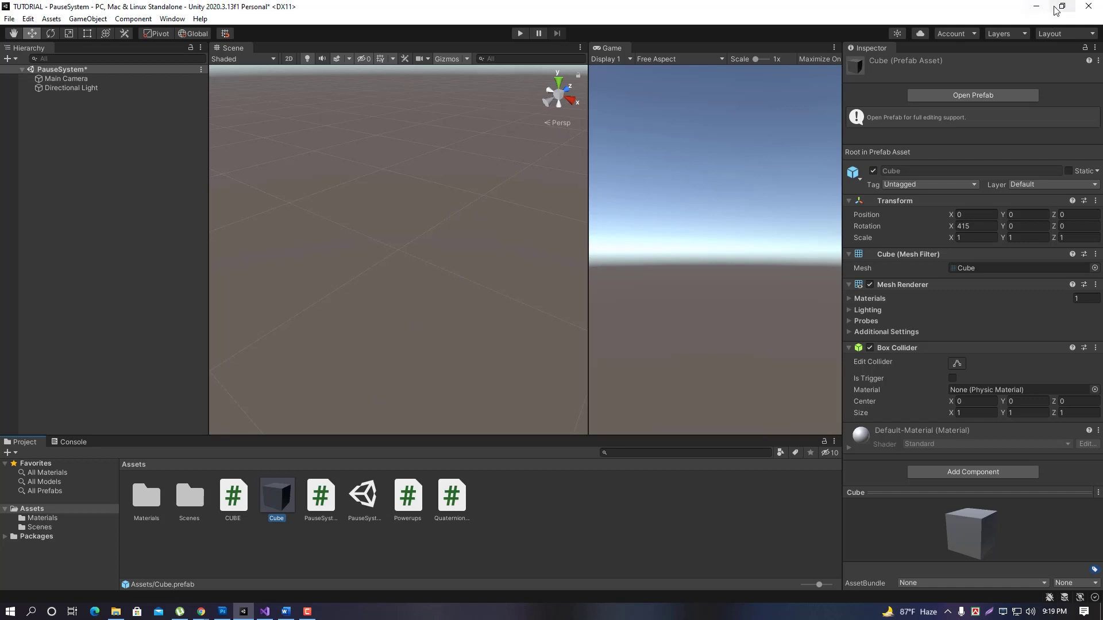
Inside Update, start an if statement on the Input class.
key("alt+Tab")
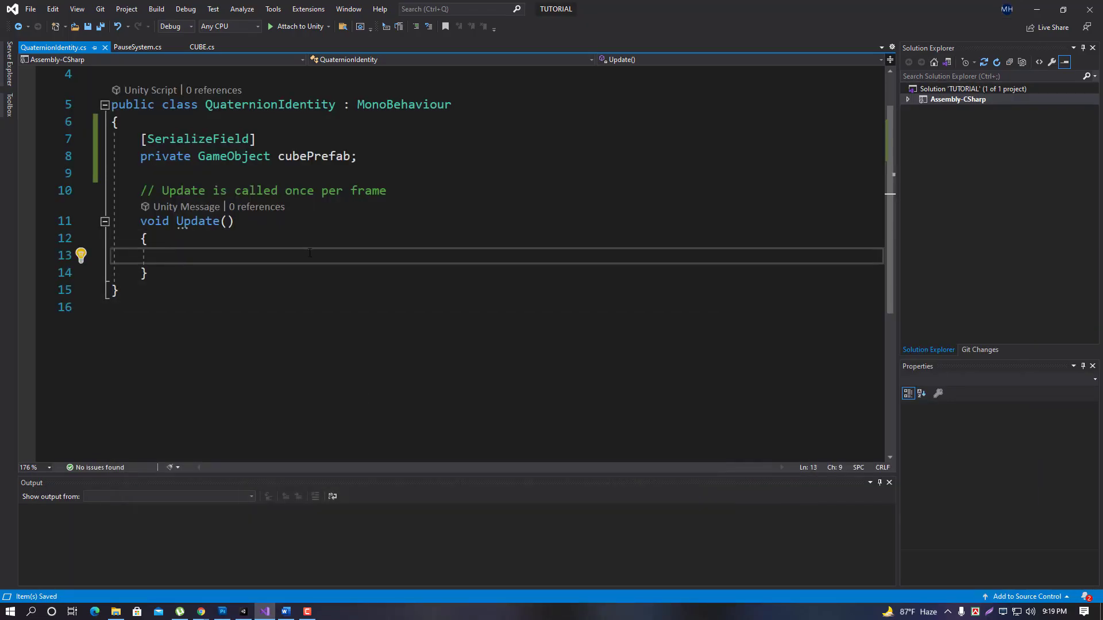
type("Inst")
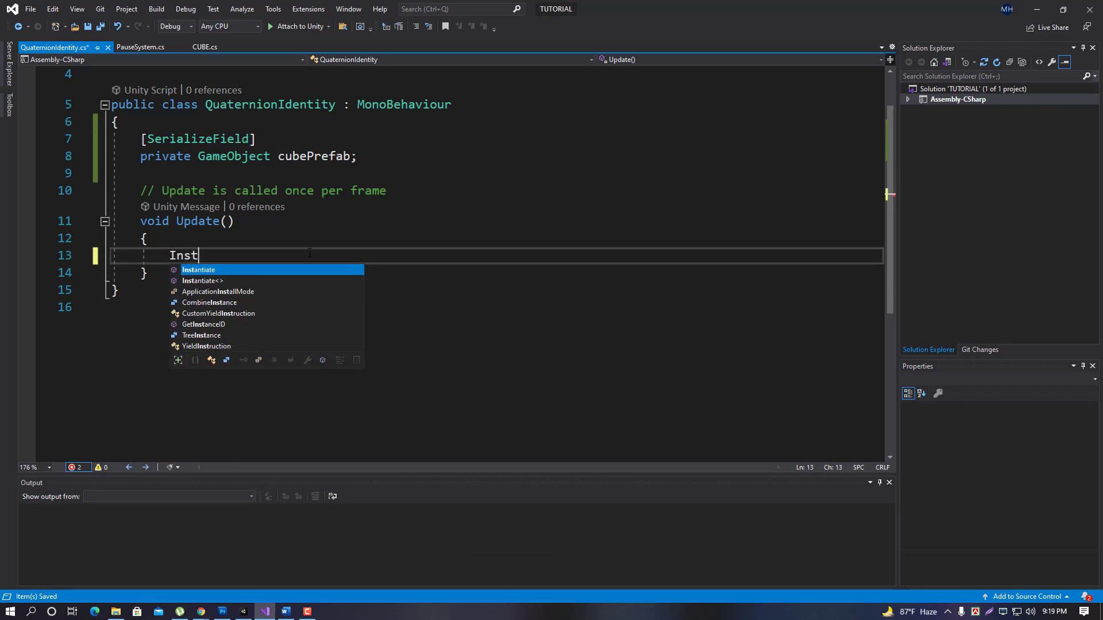
key("Tab")
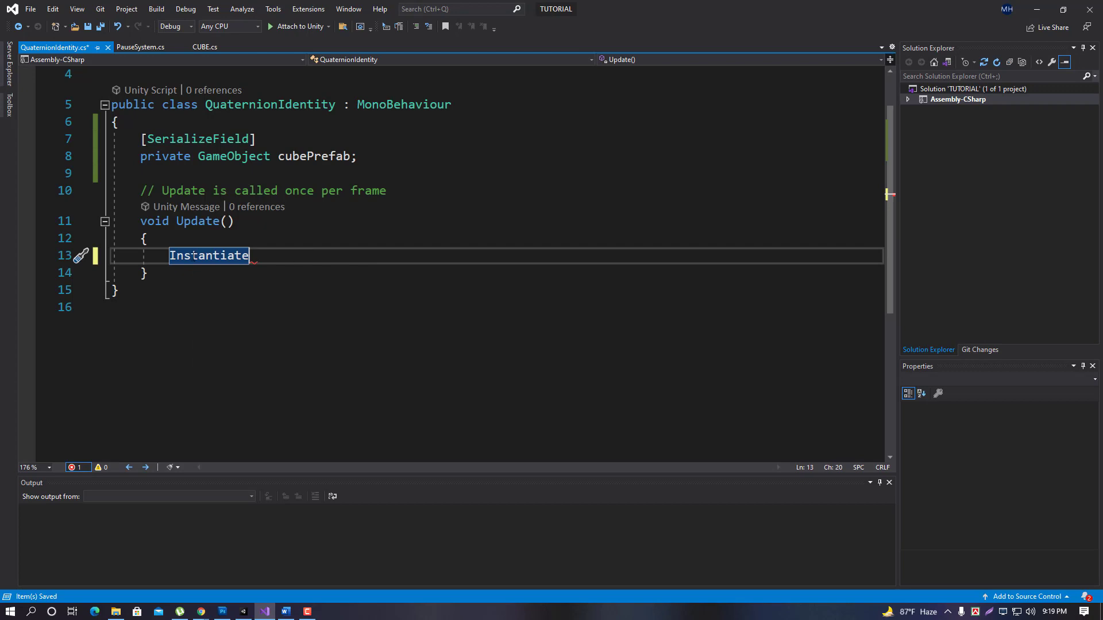
key("shift+Left")
key("shift+Left")
key("shift+Left")
key("shift+Left")
key("shift+Left")
key("shift+Left")
key("shift+Left")
mouse_move(193, 261)
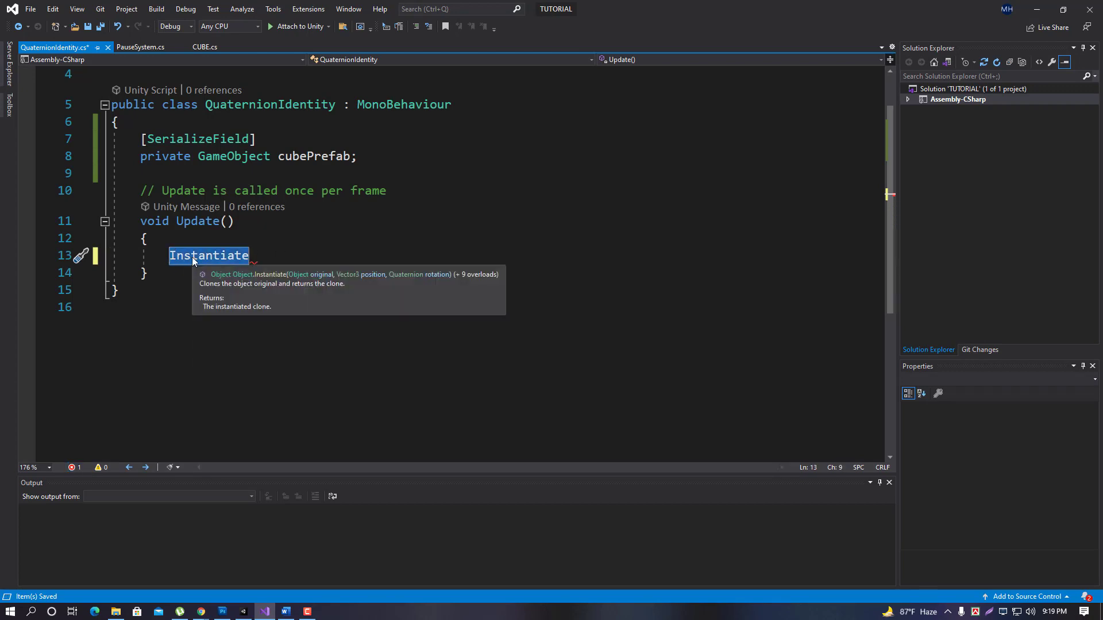
key("BackSpace")
type("if")
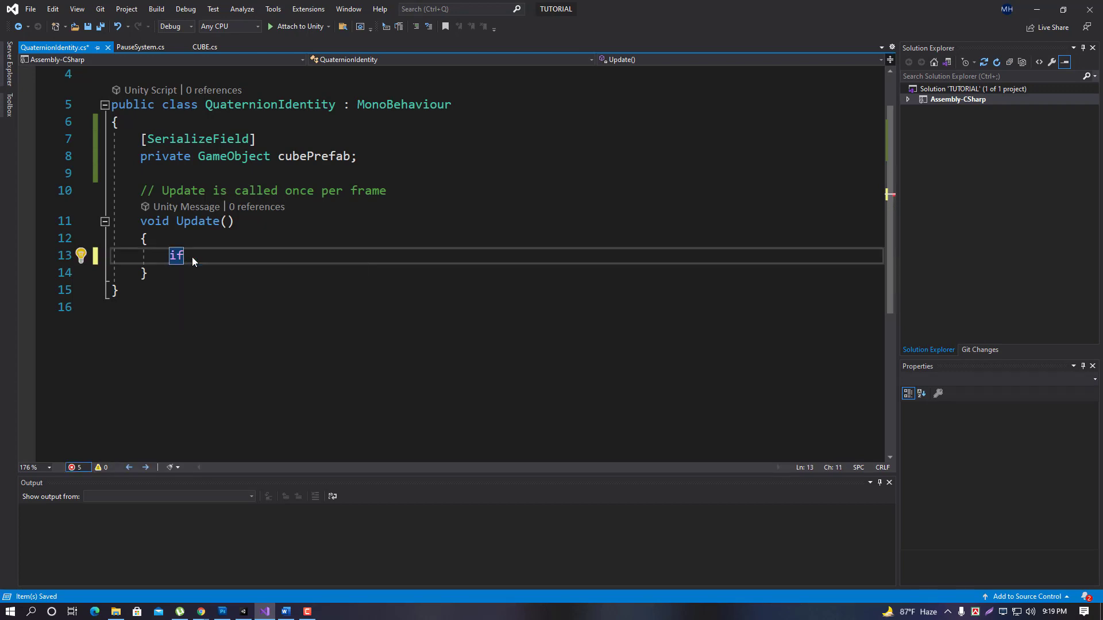
type("(inp")
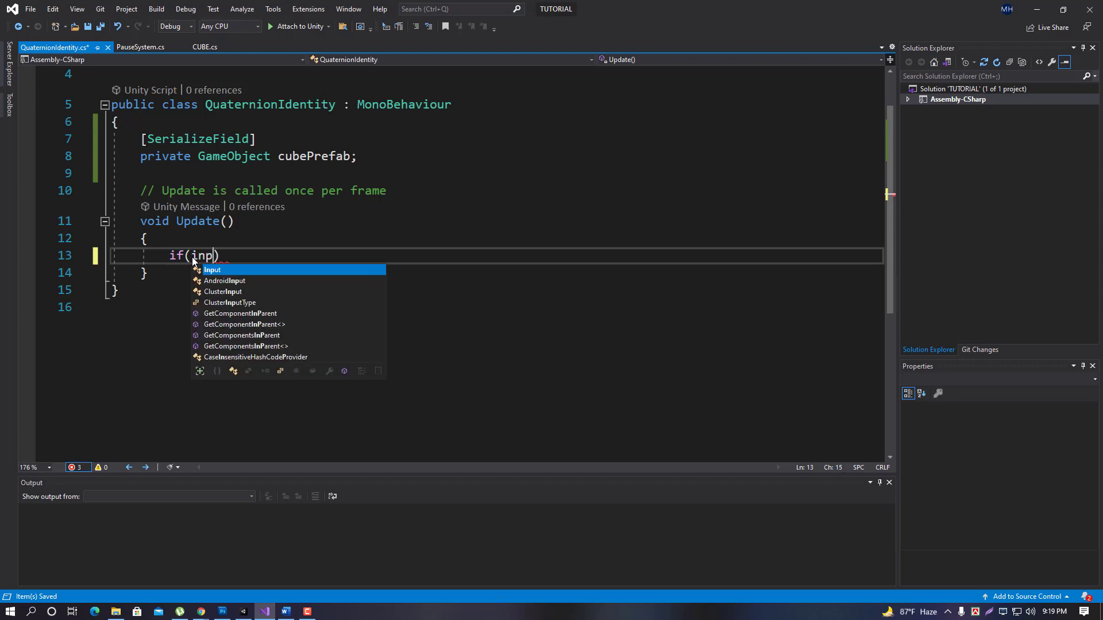
key("Tab")
type(".ke")
key("BackSpace")
key("BackSpace")
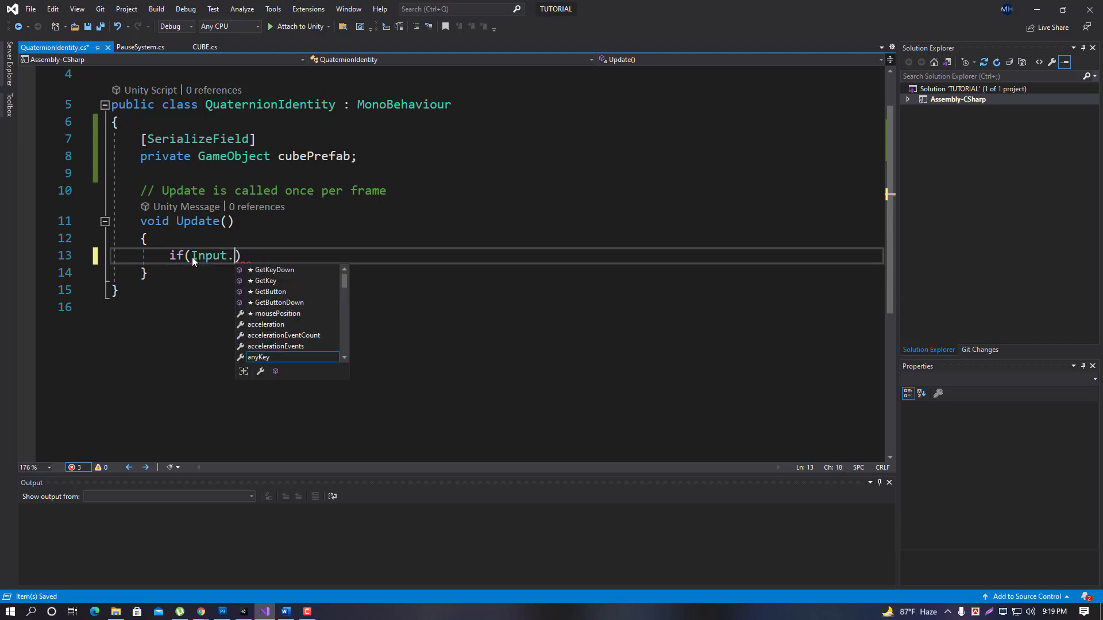
Complete the condition Input.GetKeyDown(KeyCode.Space) and open the if block.
type("getKeyd")
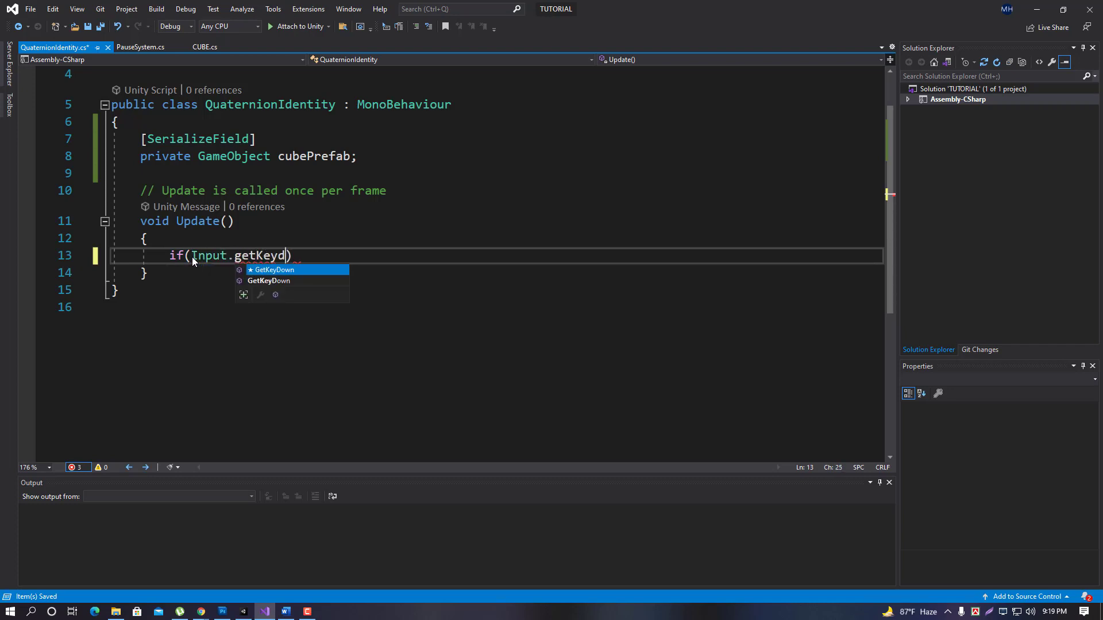
key("Tab")
type("(k")
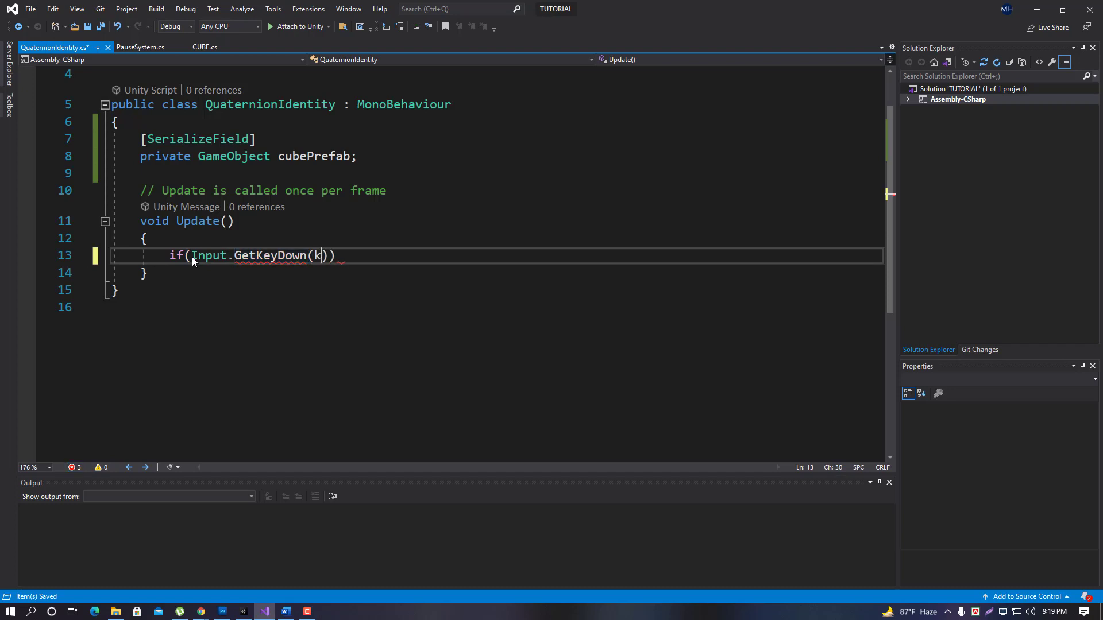
type("eyCo")
key("Tab")
type(".spa")
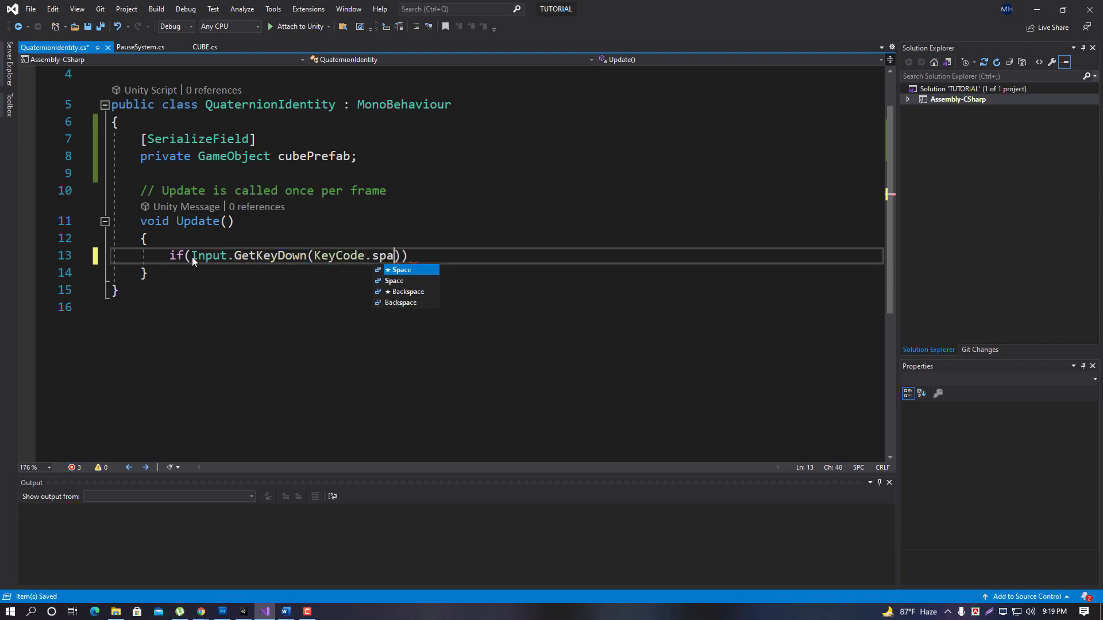
key("Tab")
key("Right")
key("Right")
type("{")
key("Return")
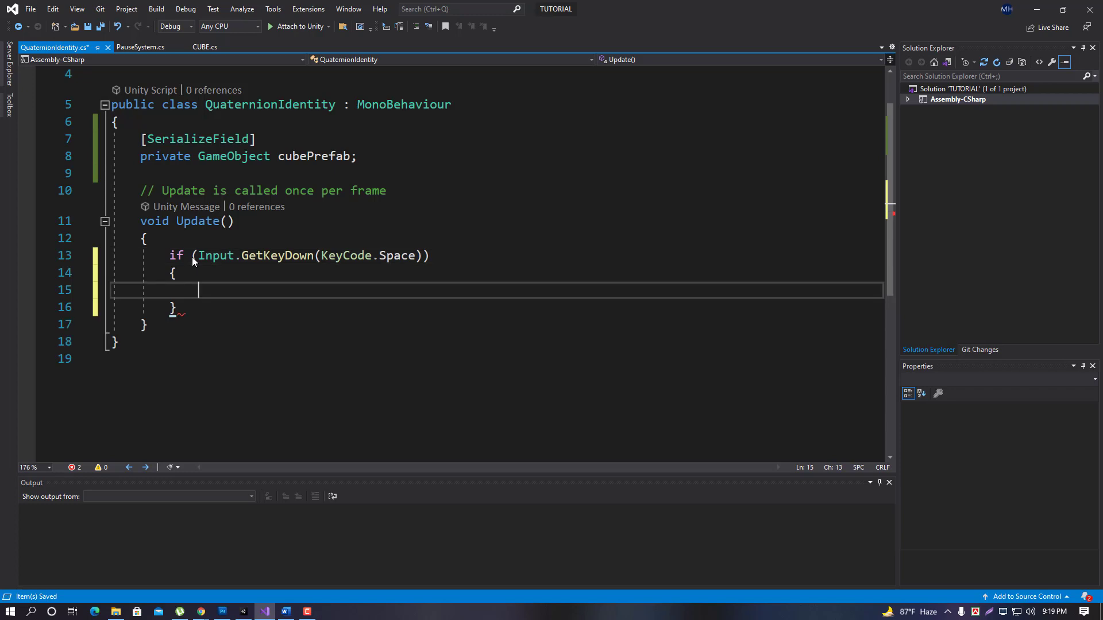
Inside the block, begin an Instantiate call with cubePrefab as the object.
type("insta")
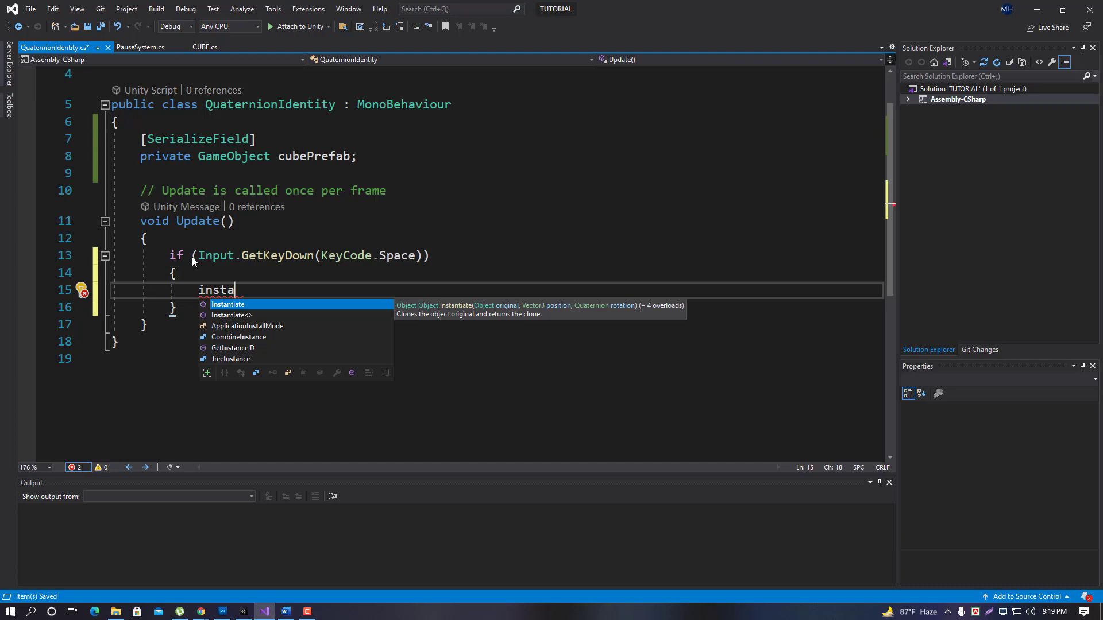
key("Tab")
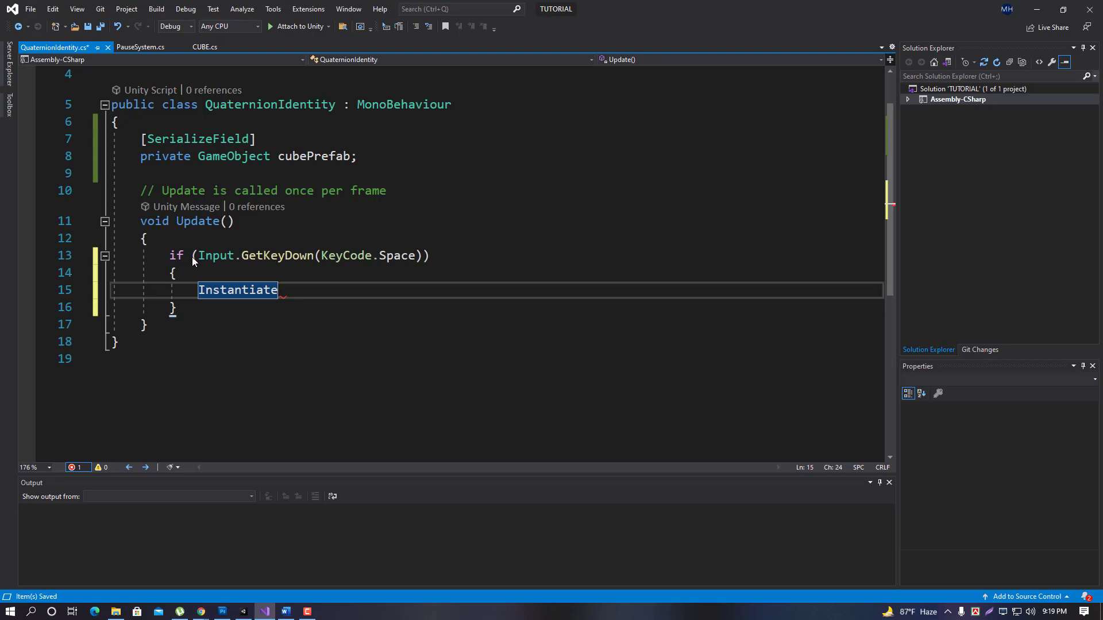
mouse_move(229, 290)
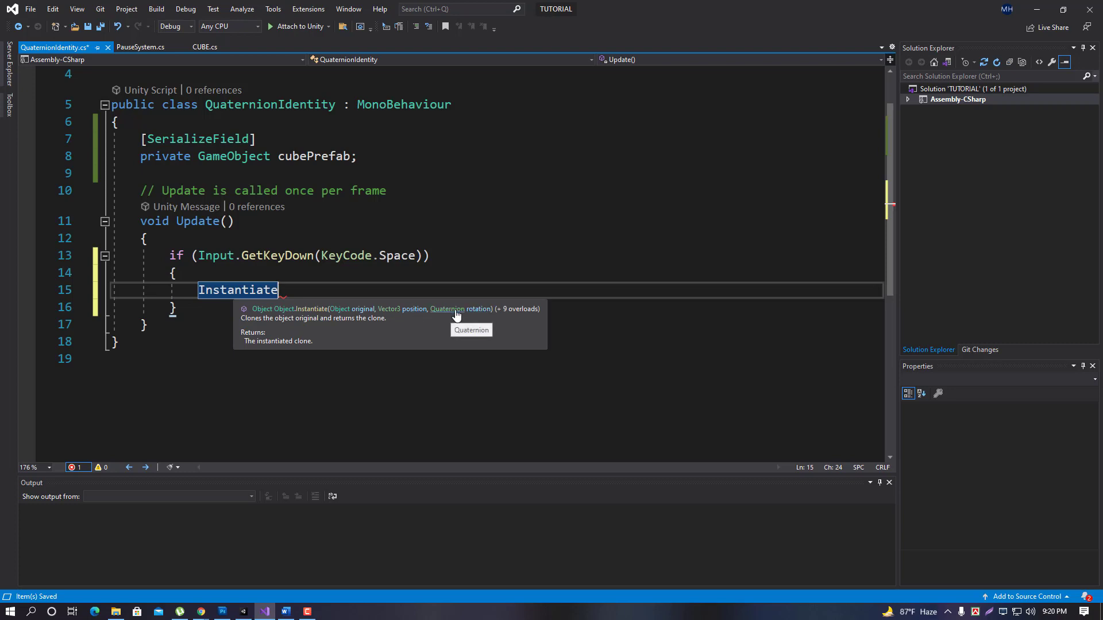
left_click(335, 284)
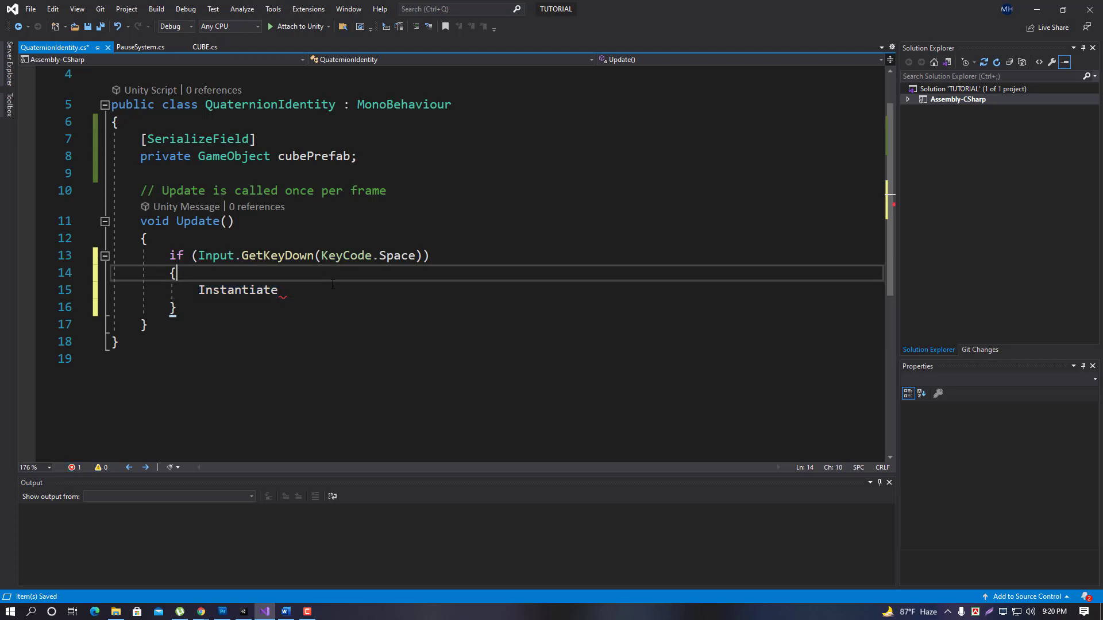
double_click(335, 284)
type("(")
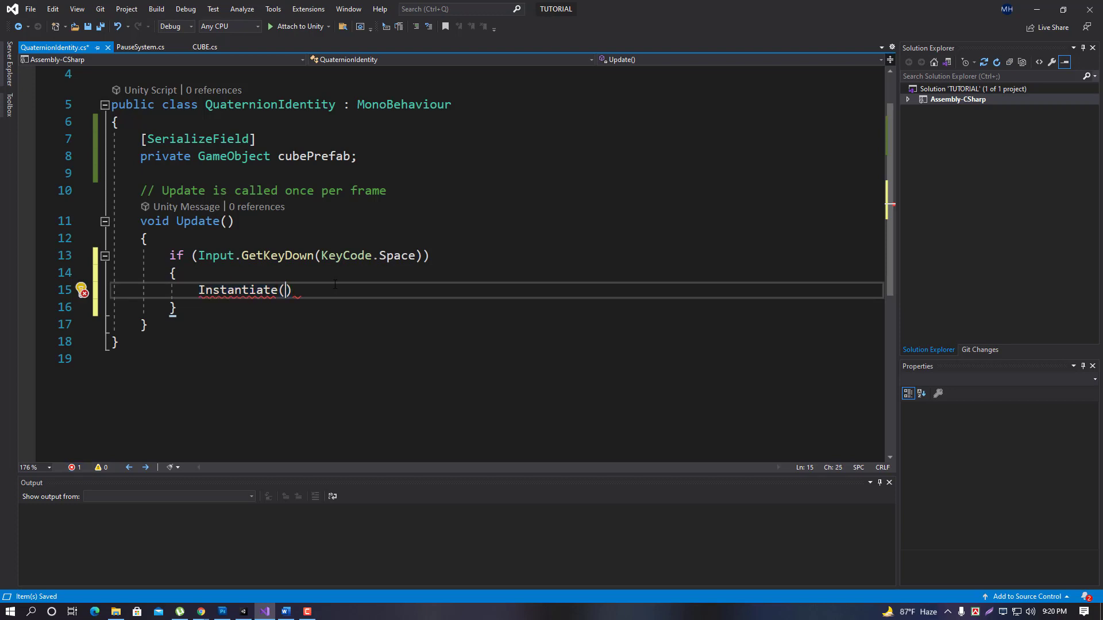
type("cu")
key("BackSpace")
key("BackSpace")
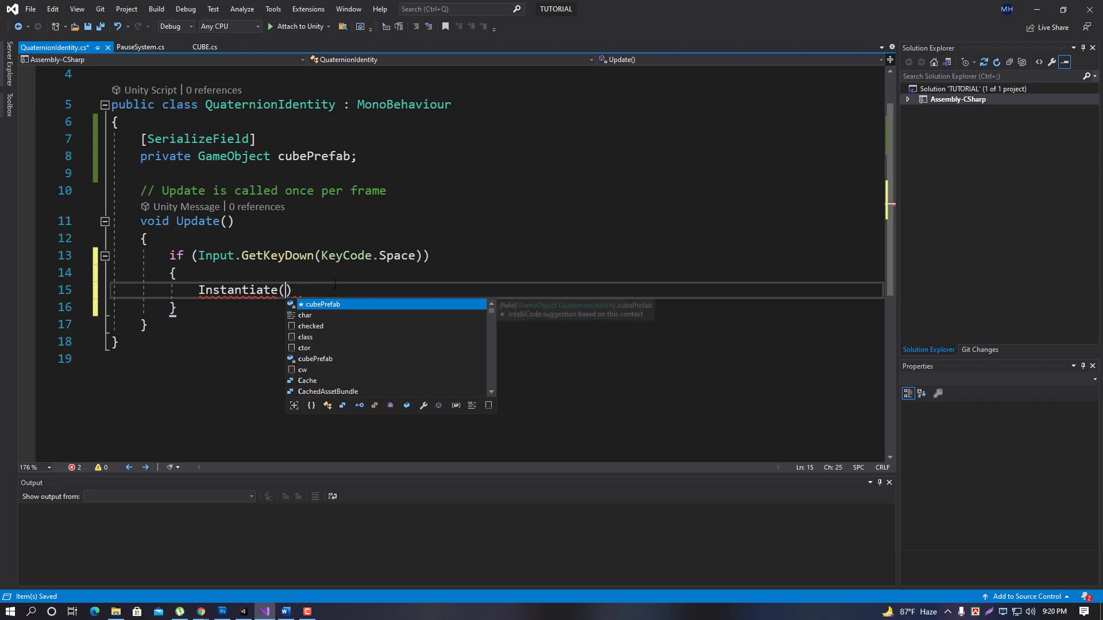
type("CUBE")
key("BackSpace")
key("BackSpace")
key("BackSpace")
key("BackSpace")
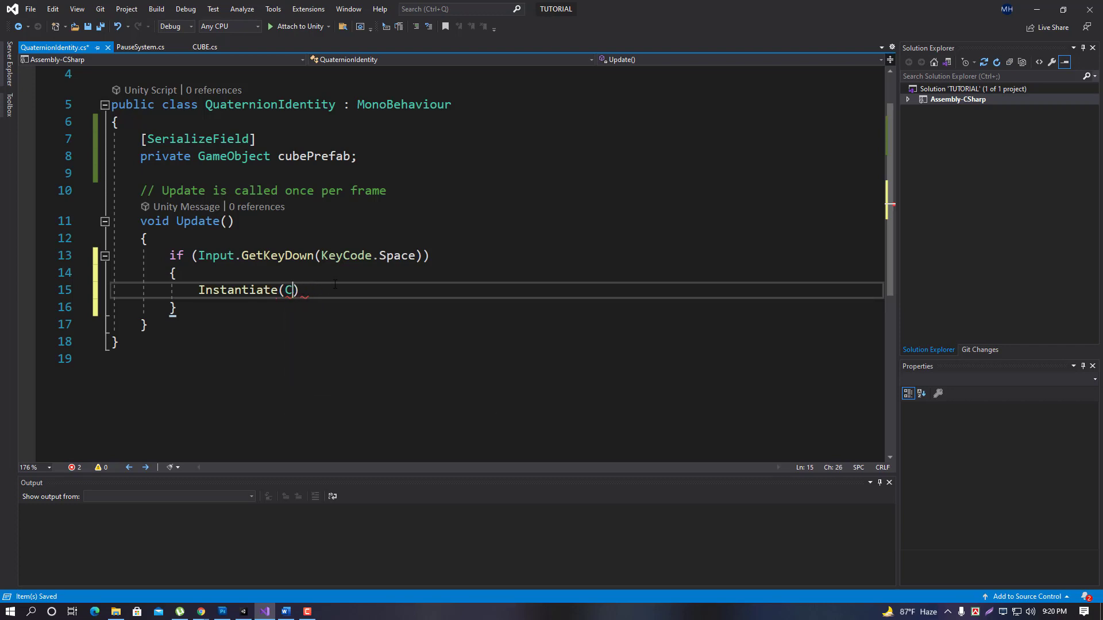
type("cube")
key("Down")
key("Tab")
Add Vector3.zero and Quaternion.identity arguments, close the call, and save the script.
type(", ")
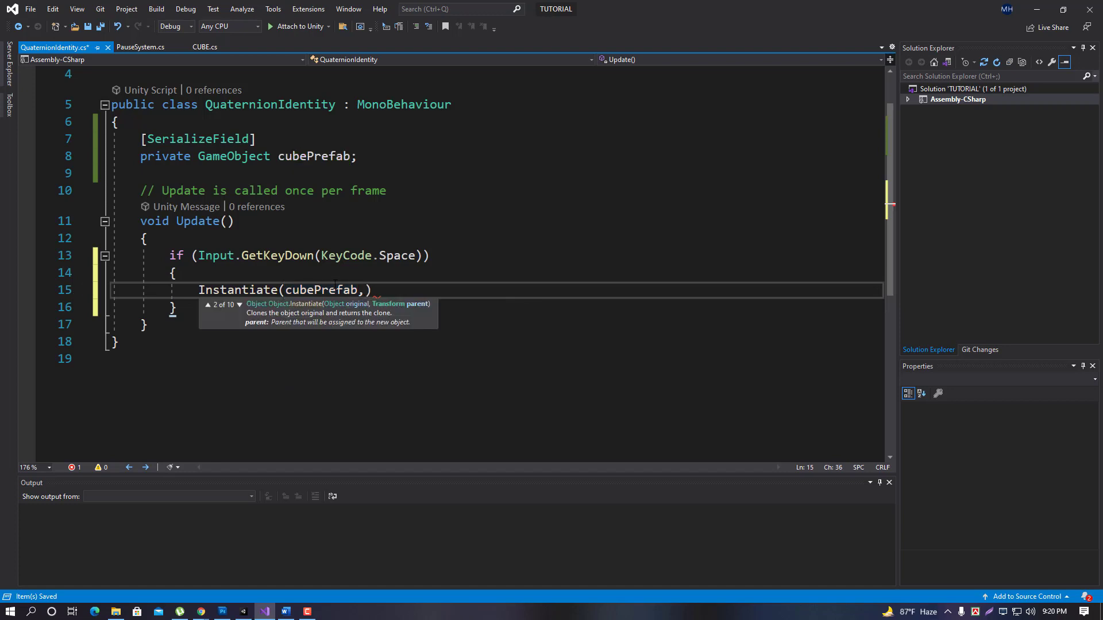
type("vect")
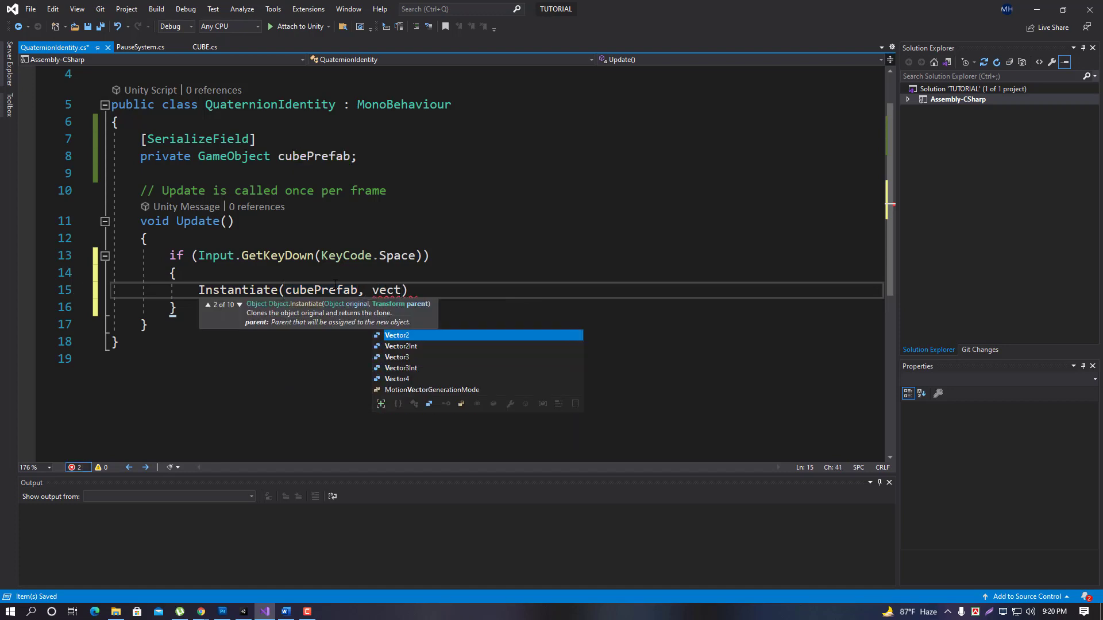
key("Down")
key("Down")
key("Tab")
type(".ze")
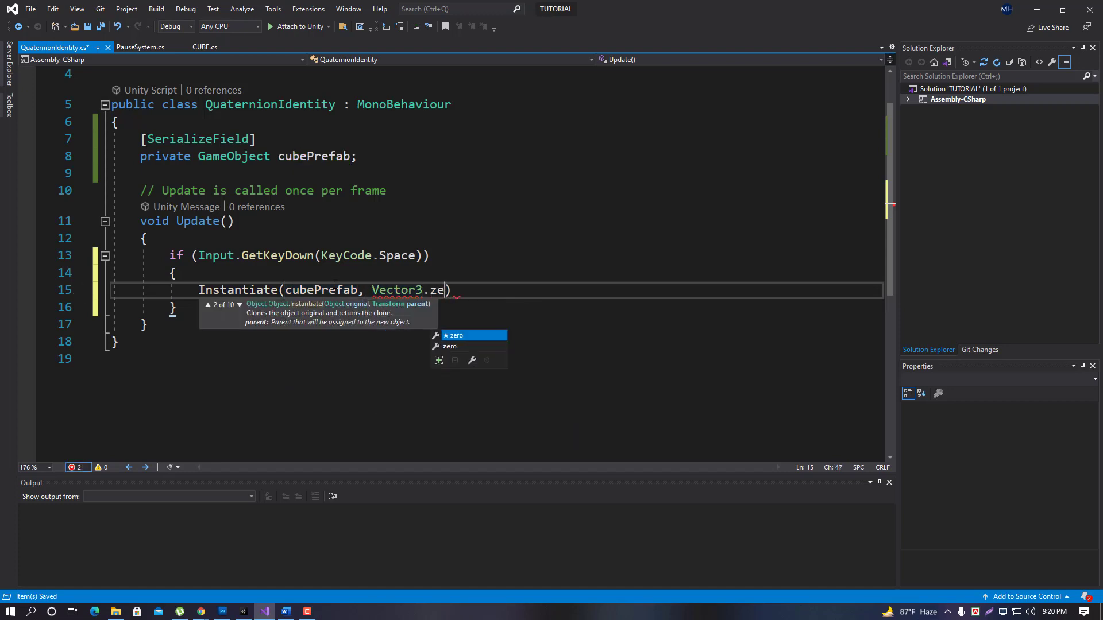
type("ro")
key("Tab")
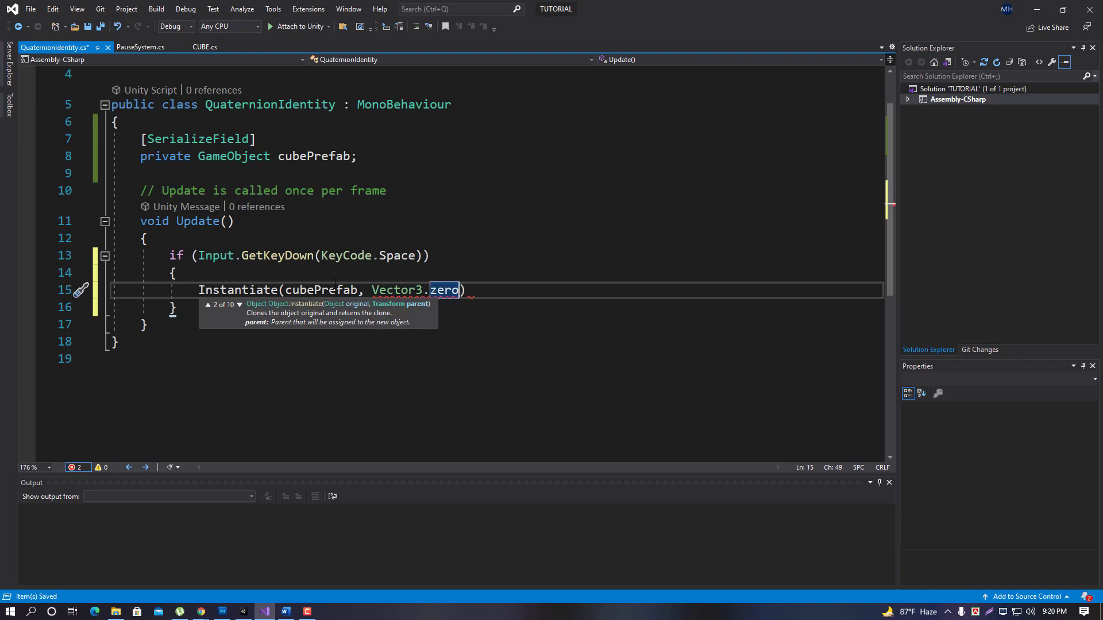
type(", q")
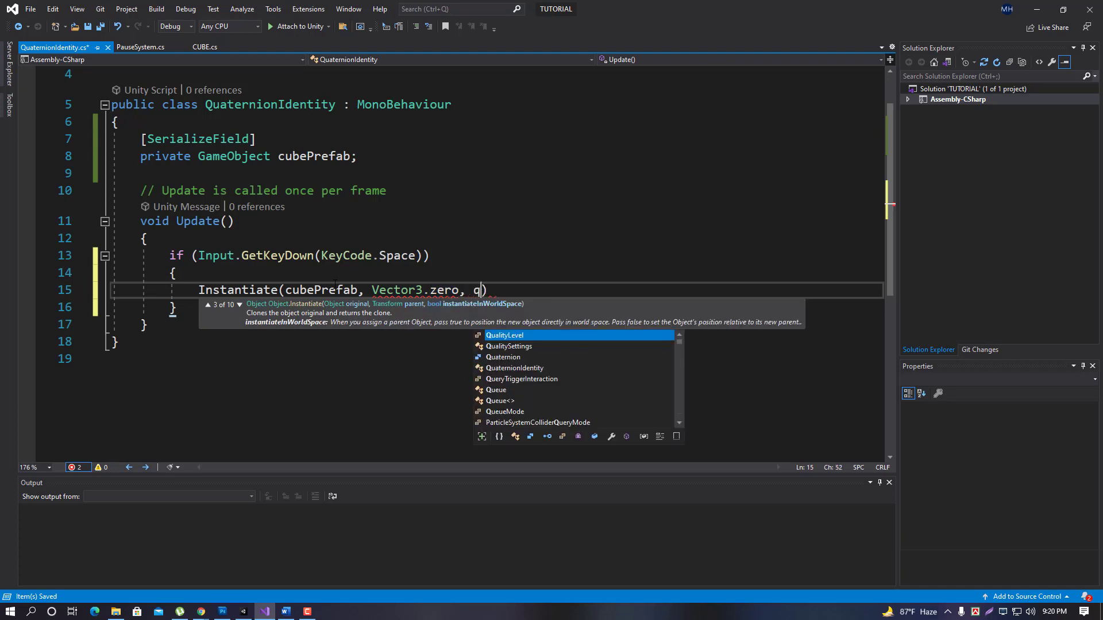
type("uat")
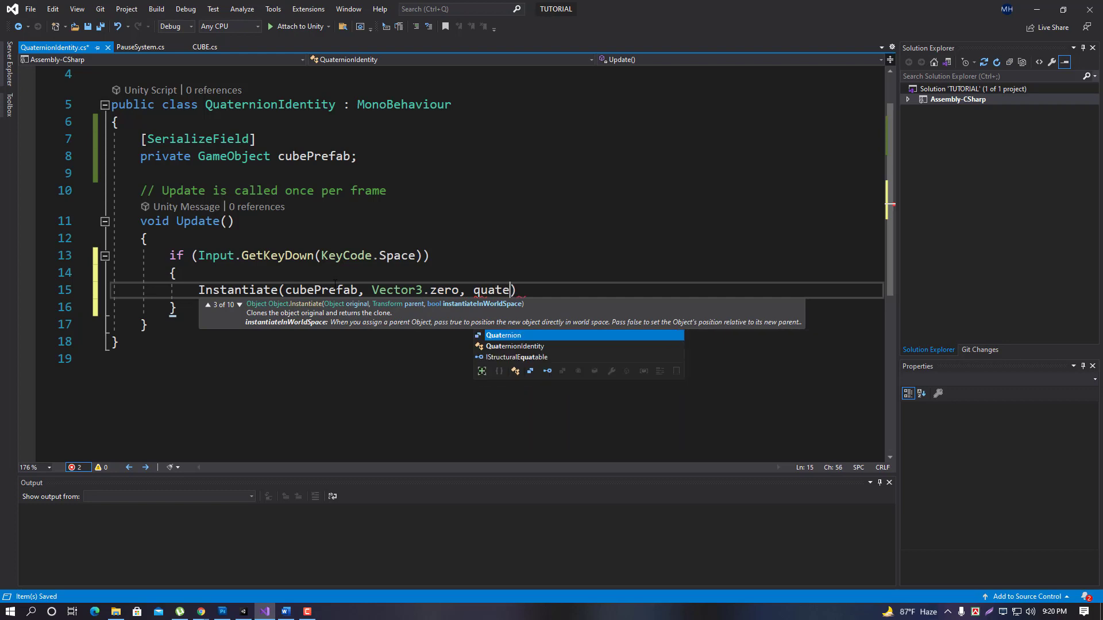
type("e")
key("Tab")
type(".")
type("ion.i")
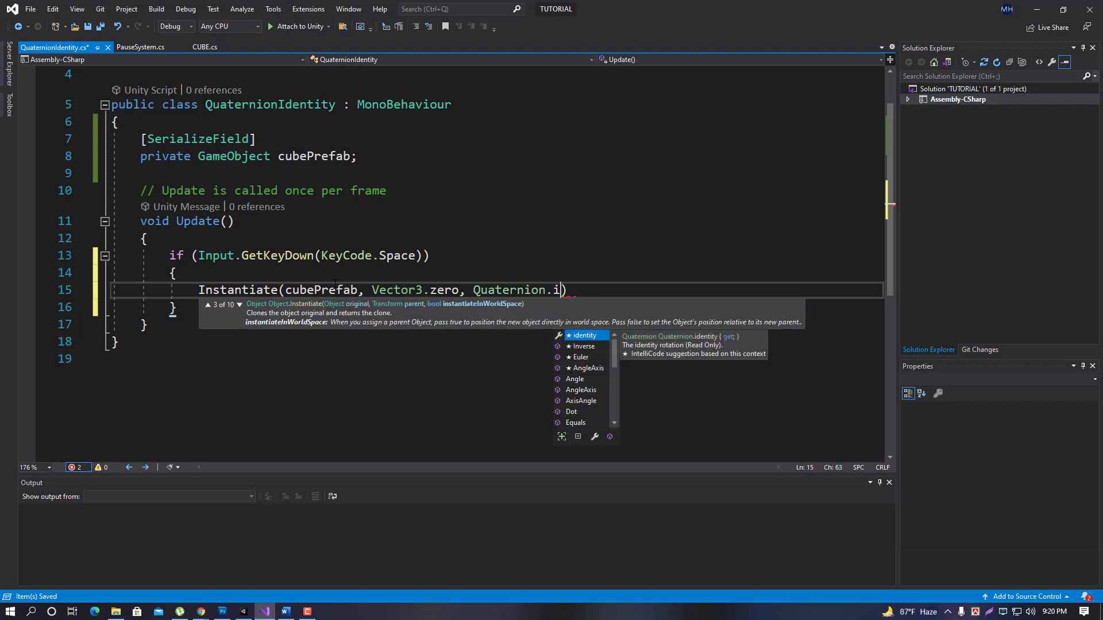
type("denti")
key("Tab")
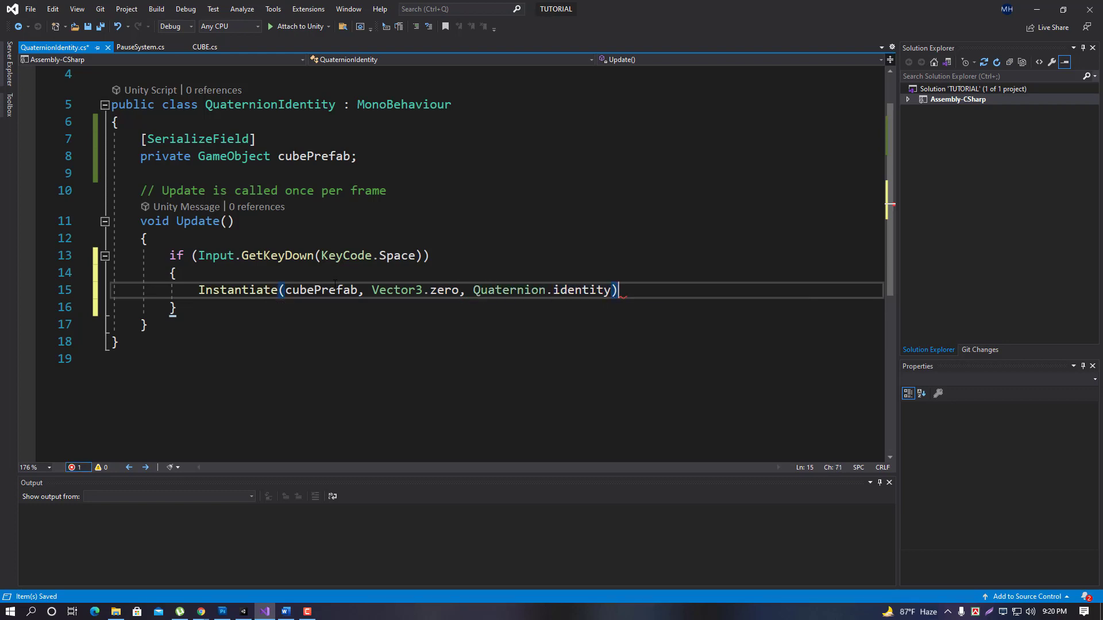
type(");")
key("ctrl+s")
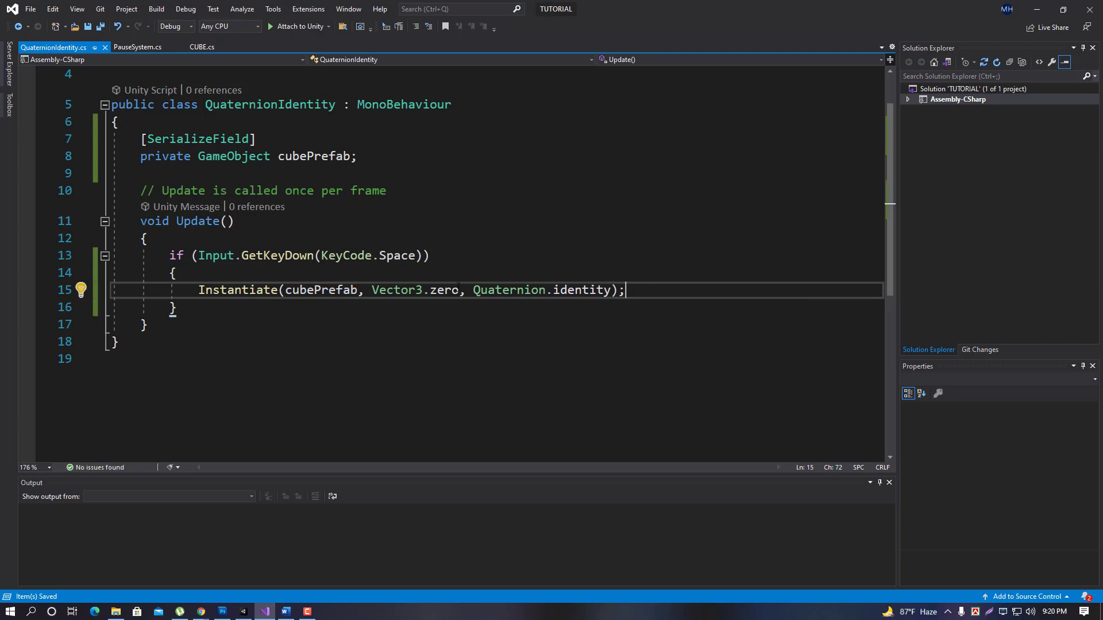
left_click_drag(458, 290, 372, 292)
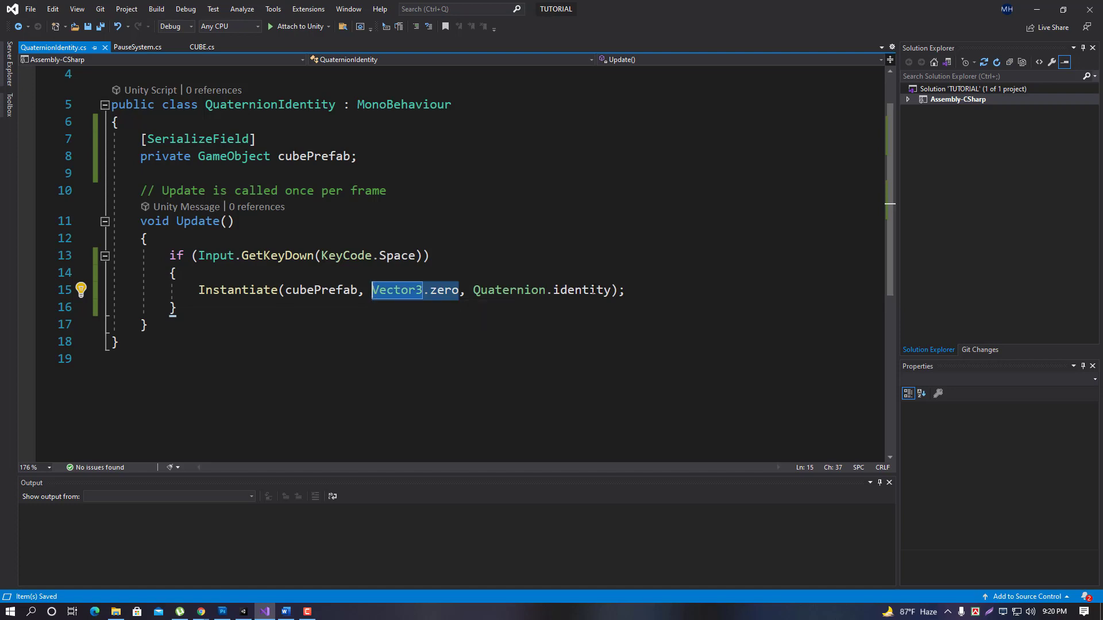
left_click(616, 287)
left_click(517, 325)
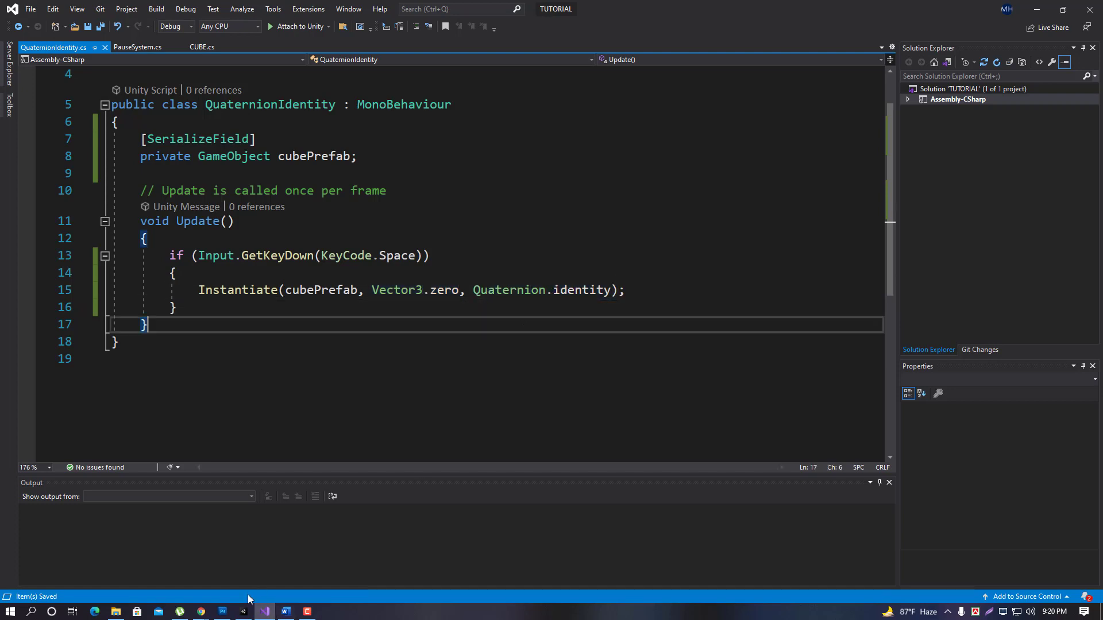
Search 'quaternion identity' in the browser and open the Scripting API Quaternion.identity page.
mouse_move(202, 610)
left_click(267, 566)
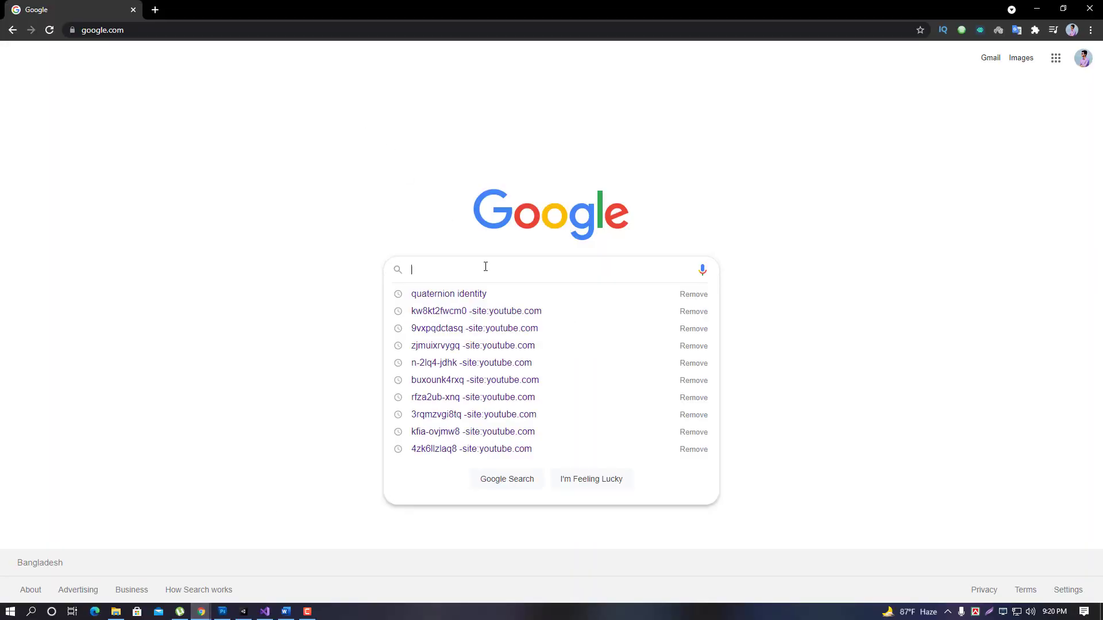
key("Down")
key("Return")
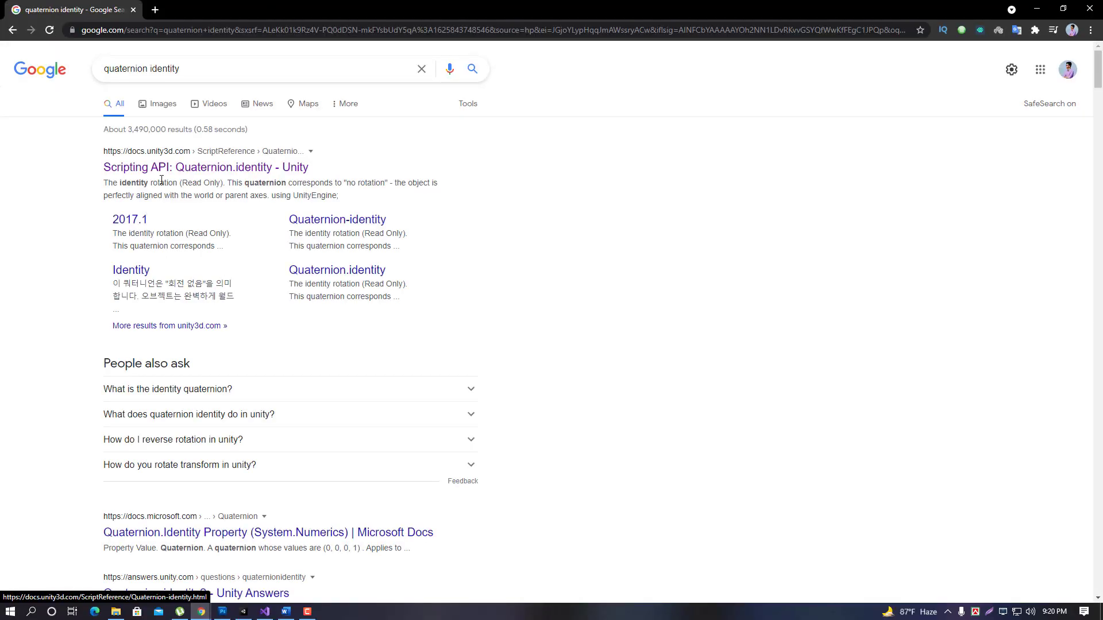
left_click(213, 167)
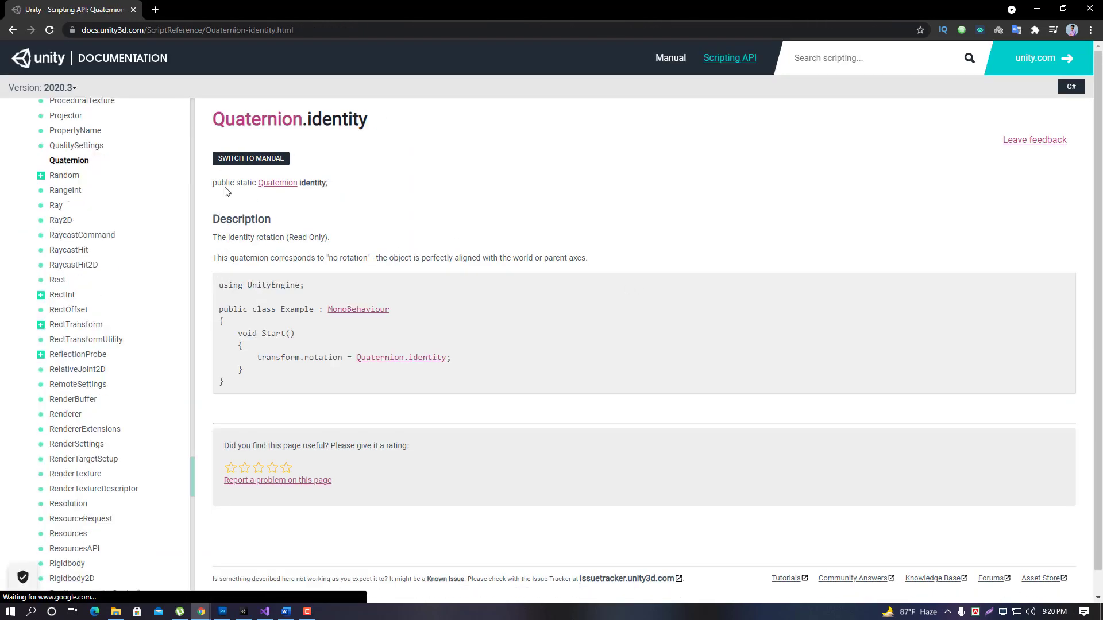
Read the description: identity means no rotation, aligned with the world axes.
left_click_drag(216, 259, 320, 256)
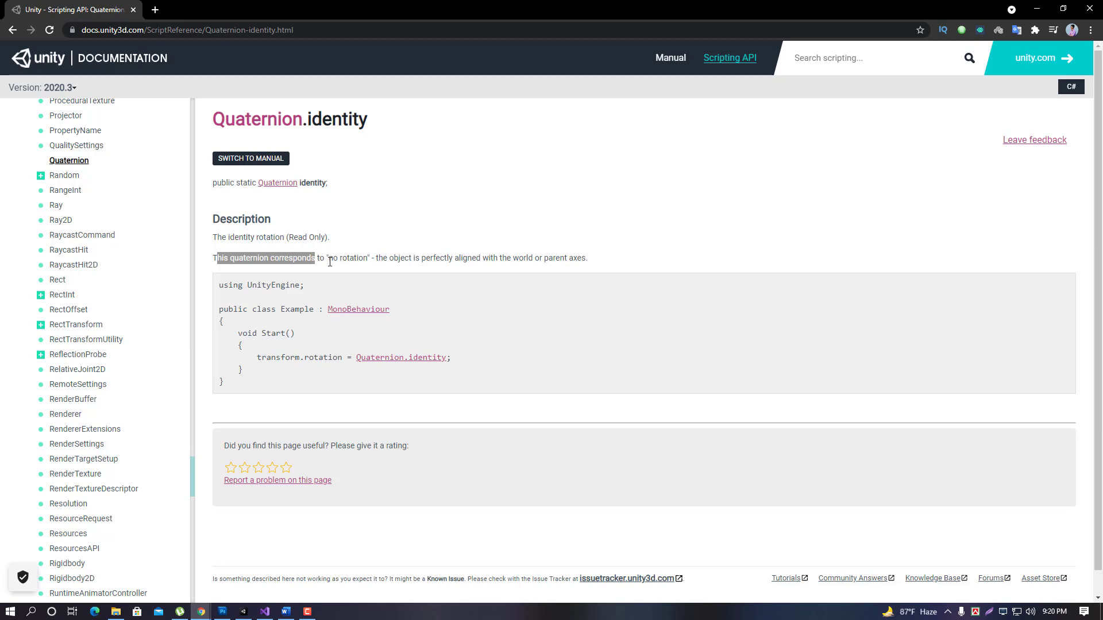
left_click(329, 262)
left_click_drag(374, 258, 555, 275)
left_click(511, 263)
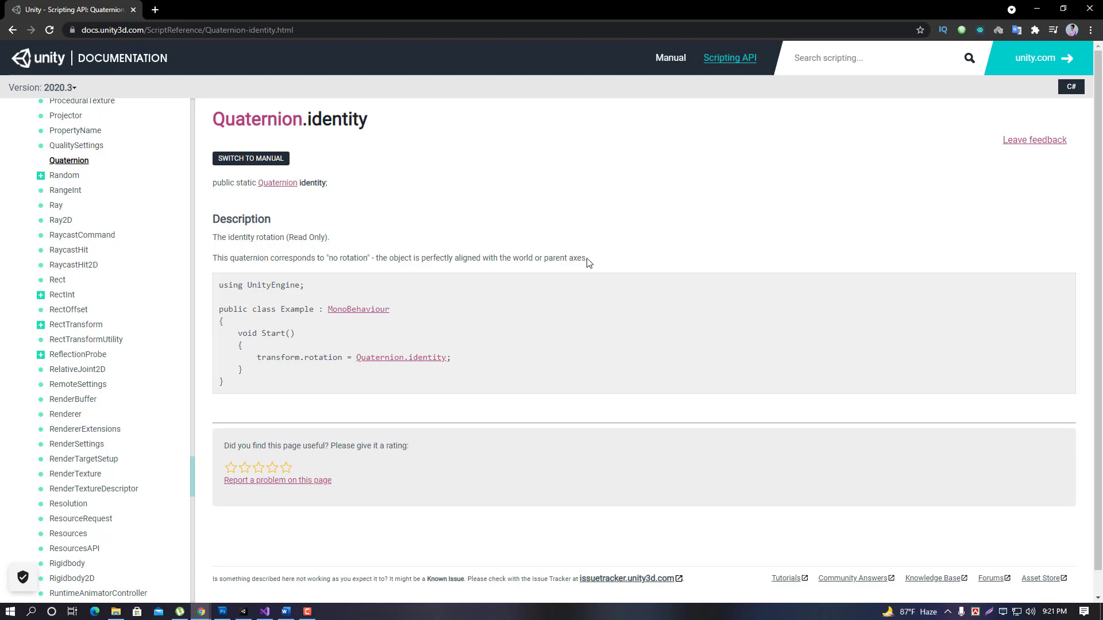
left_click_drag(587, 263, 213, 258)
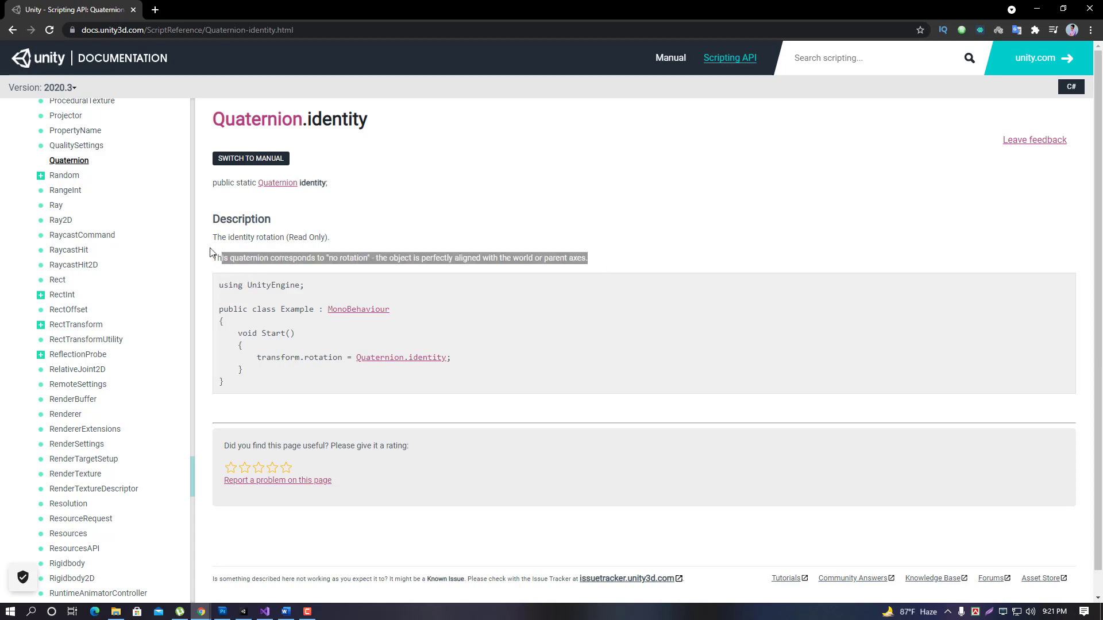
left_click(330, 224)
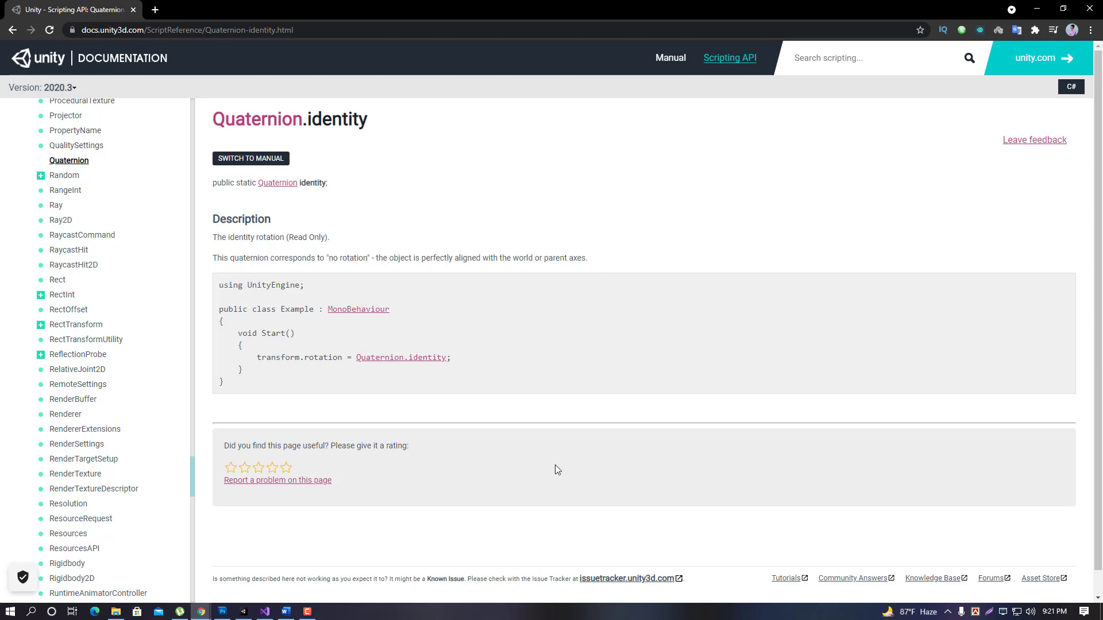
left_click(246, 612)
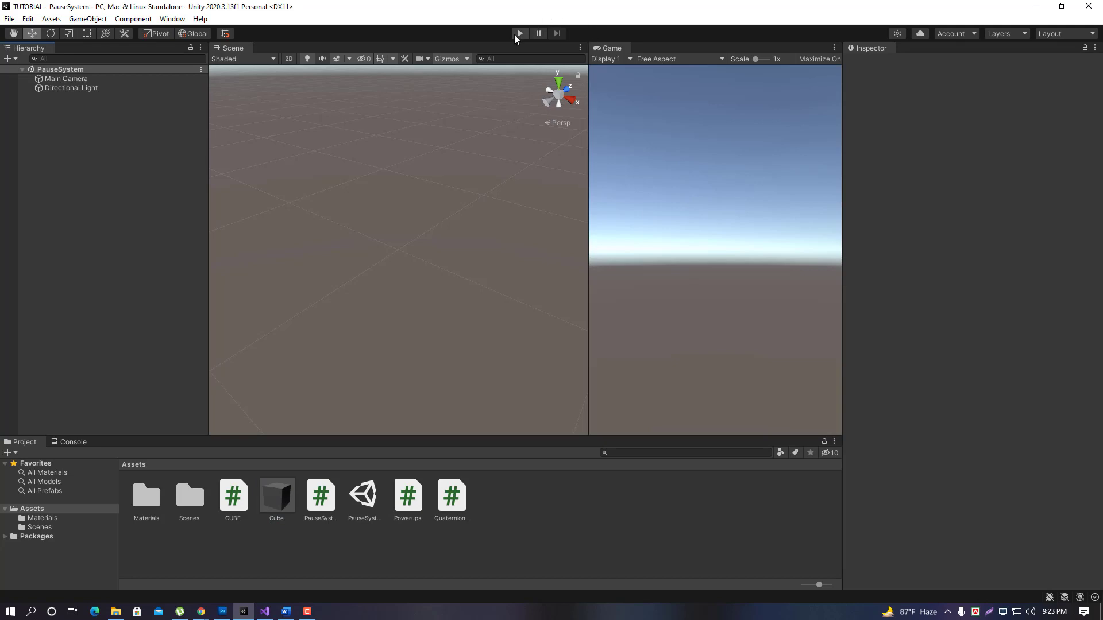
Play the scene, spawn a Cube(Clone), confirm its rotation is 0, 0, 0, and stop.
left_click(519, 33)
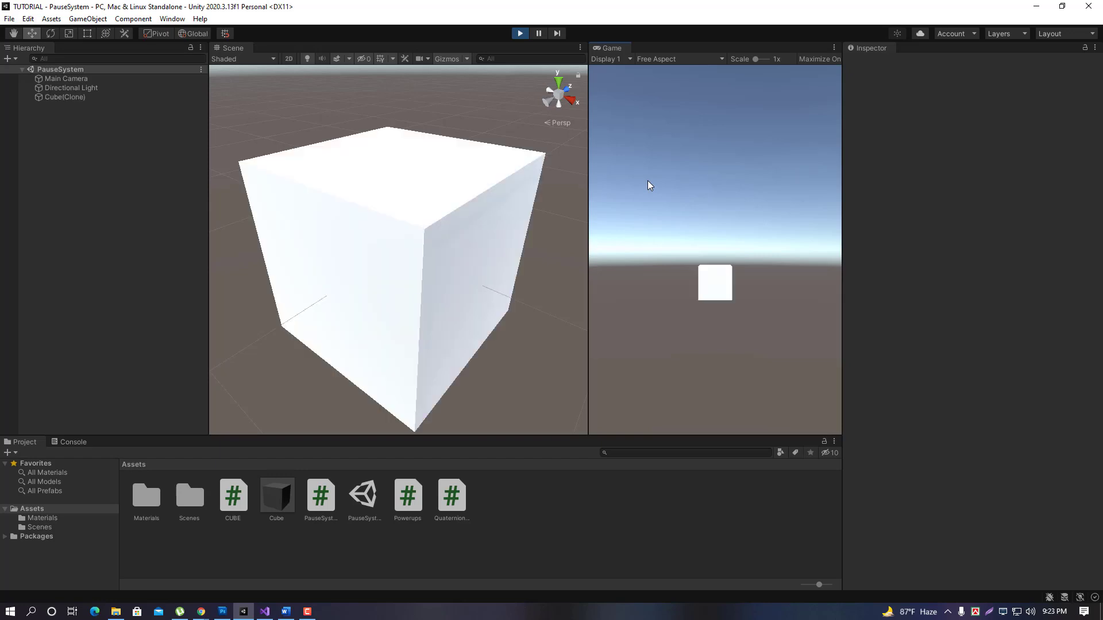
left_click(88, 96)
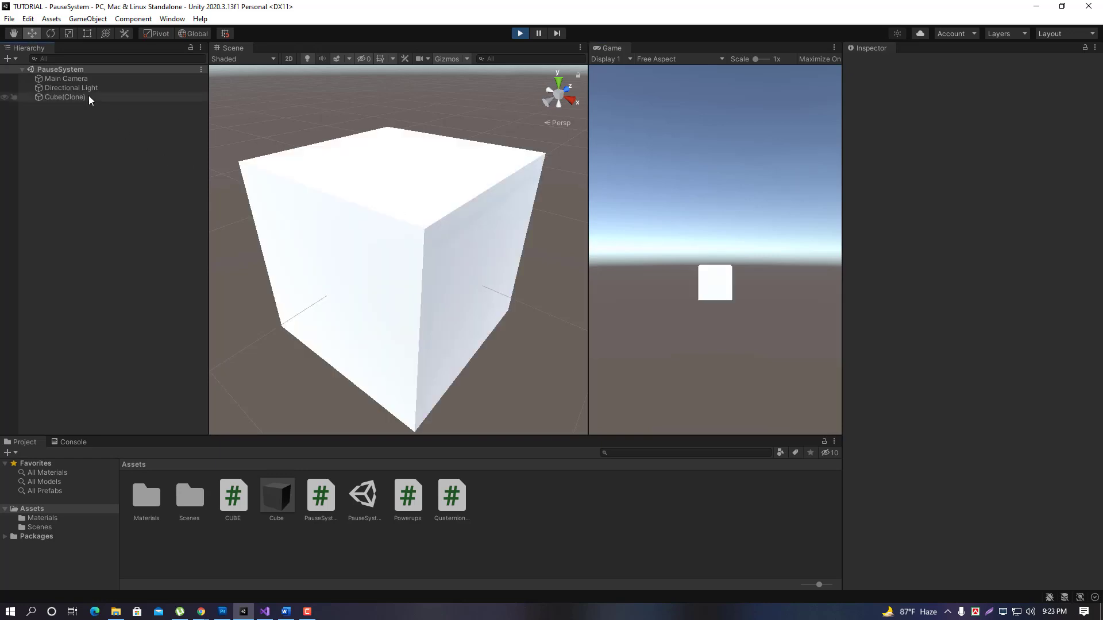
left_click(977, 118)
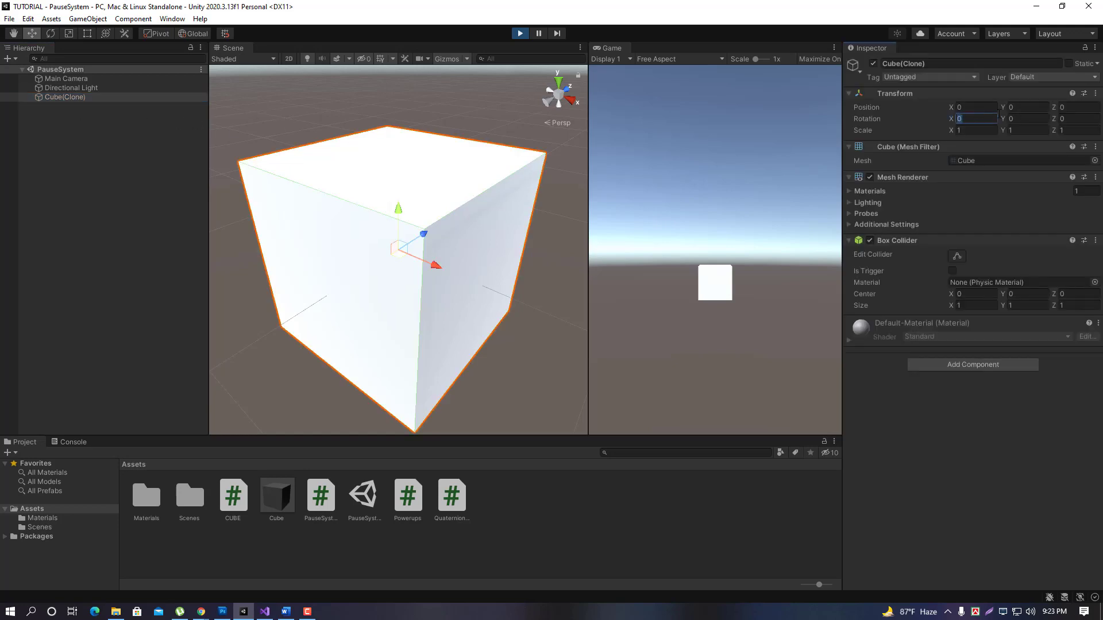
key("Tab")
key("Tab")
left_click(1031, 118)
left_click(520, 33)
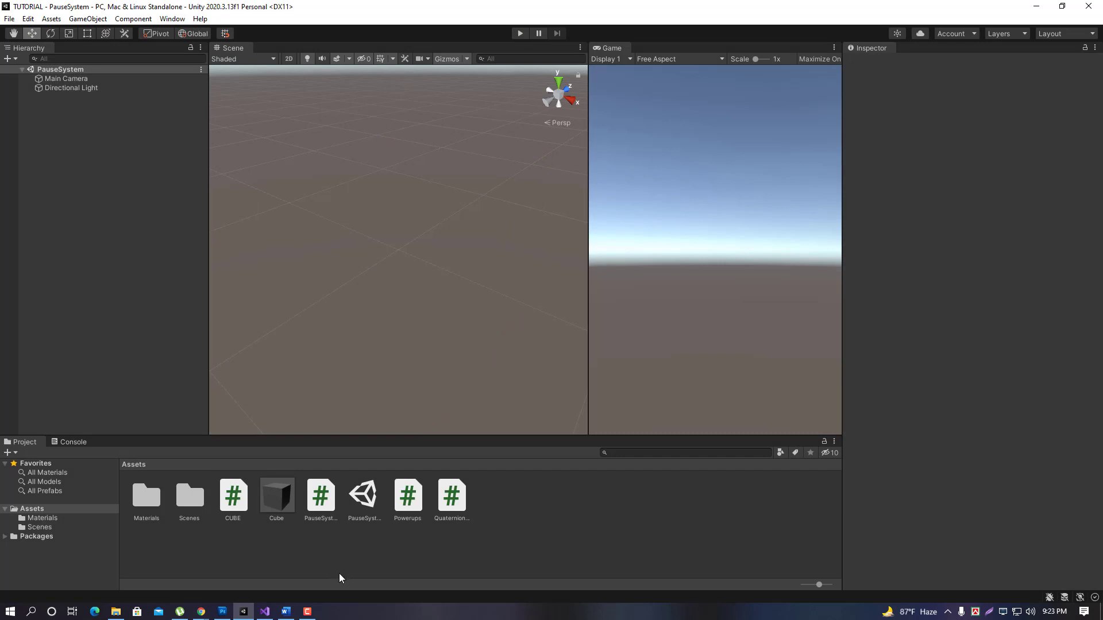
left_click(264, 611)
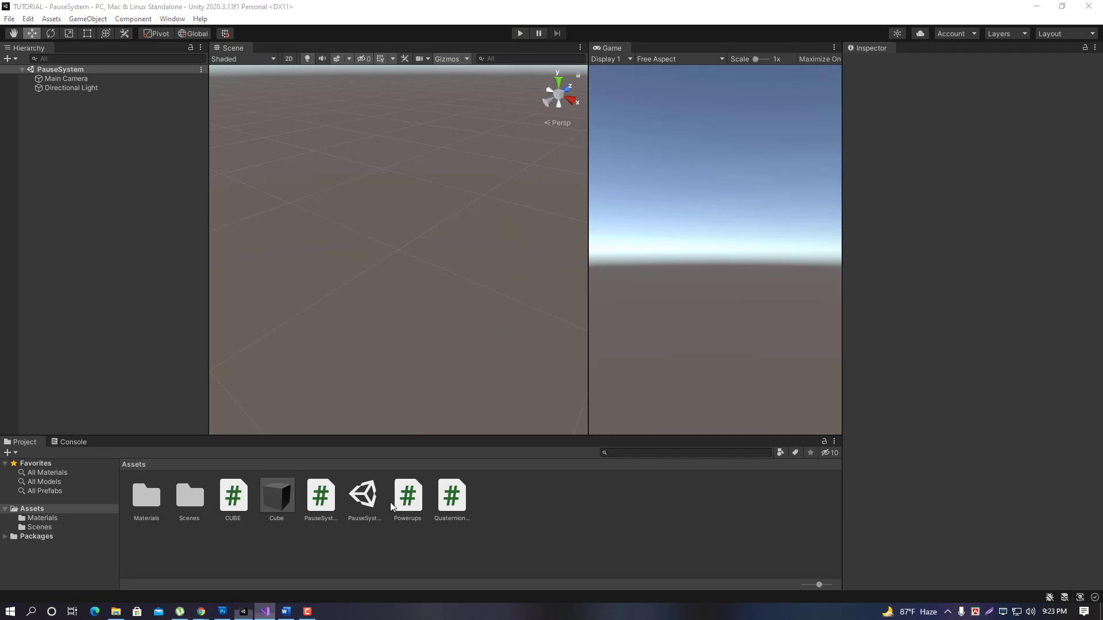
Locate the Quaternion.identity rotation argument in the spawn line.
mouse_move(626, 290)
left_mouse_down()
mouse_move(118, 255)
mouse_move(163, 221)
left_mouse_up()
scroll(371, 354, "up", 1)
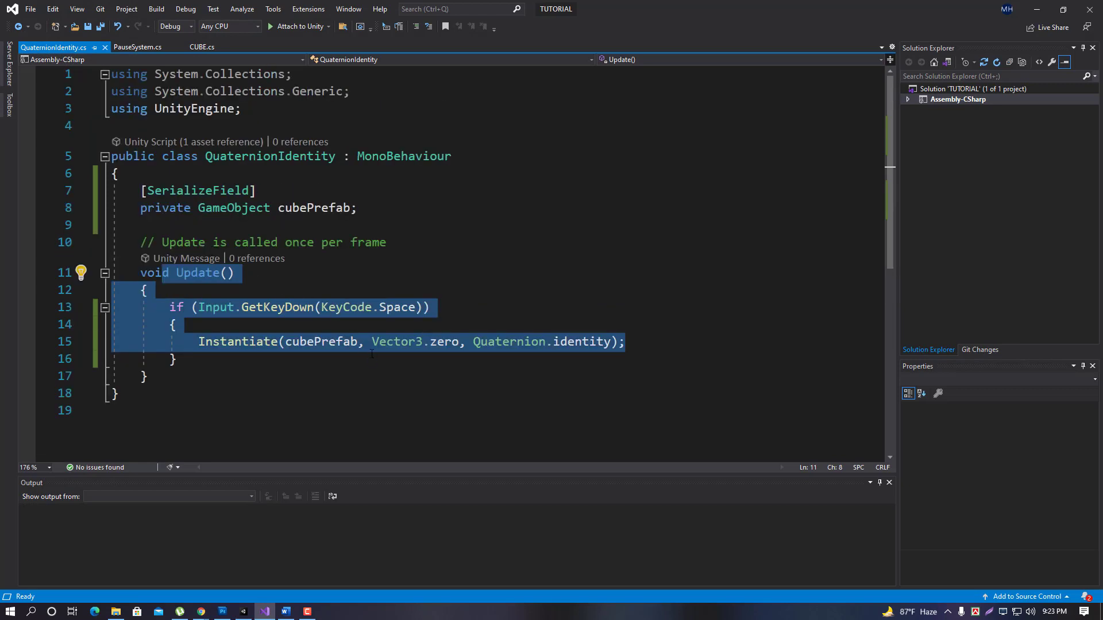
left_click(464, 346)
key("Right")
key("shift+Up")
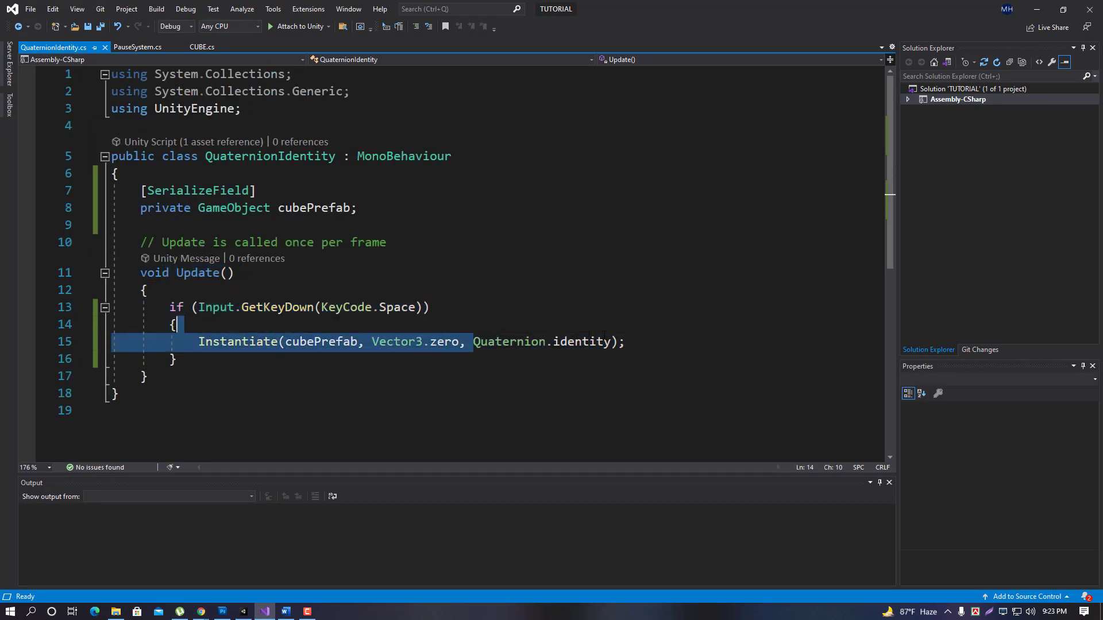
left_click(603, 339, "shift")
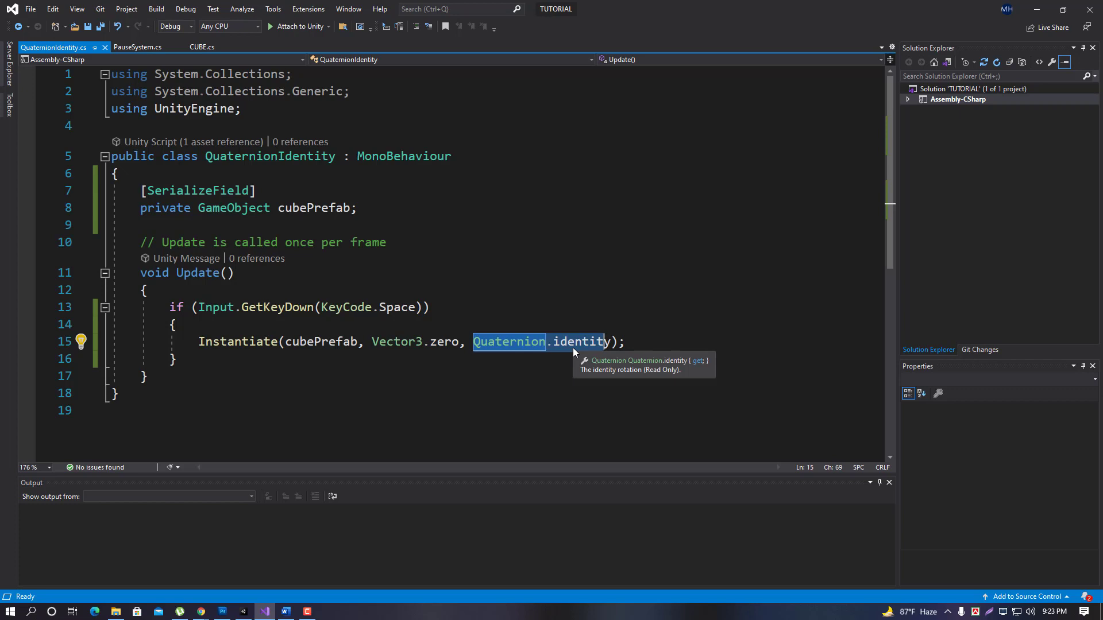
key("Down")
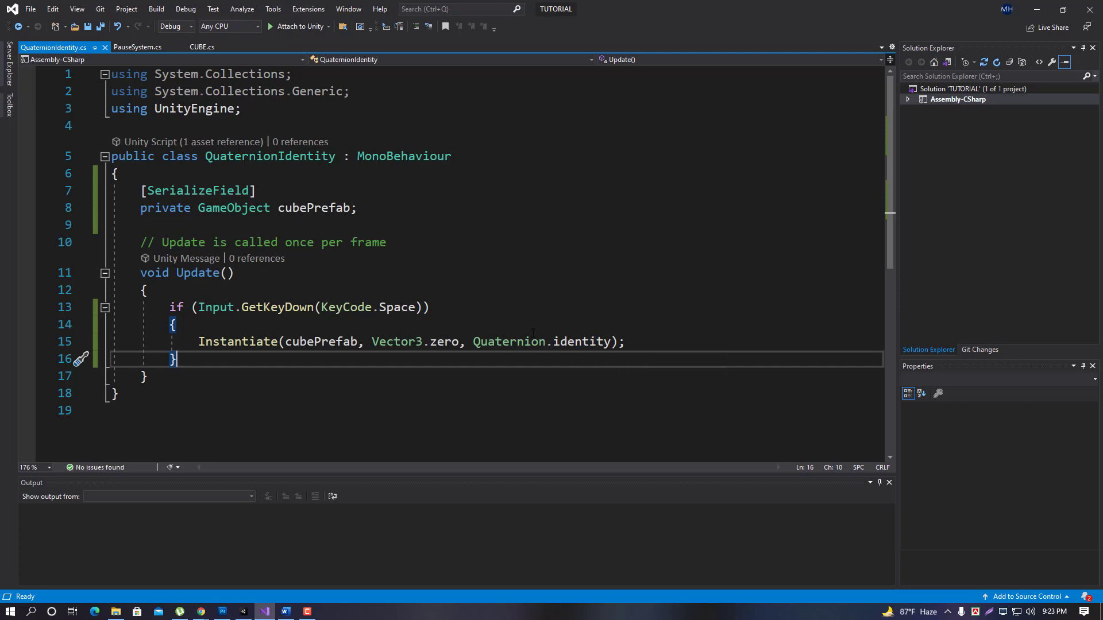
Replace identity with Euler from the Quaternion suggestion list.
left_click(564, 344)
double_click(565, 344)
key("BackSpace")
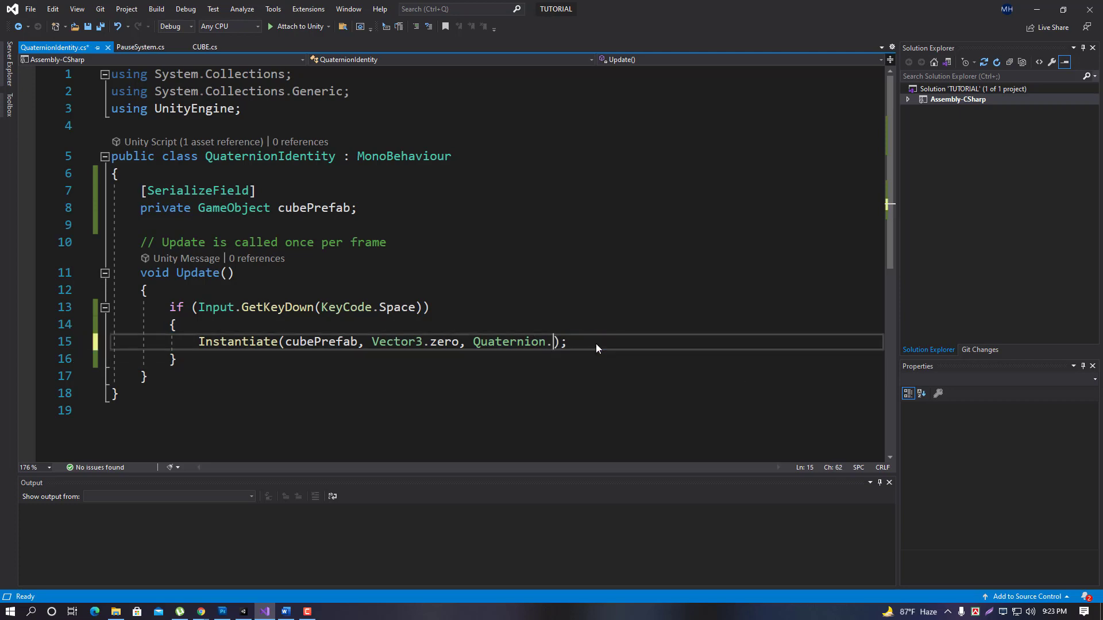
key("BackSpace")
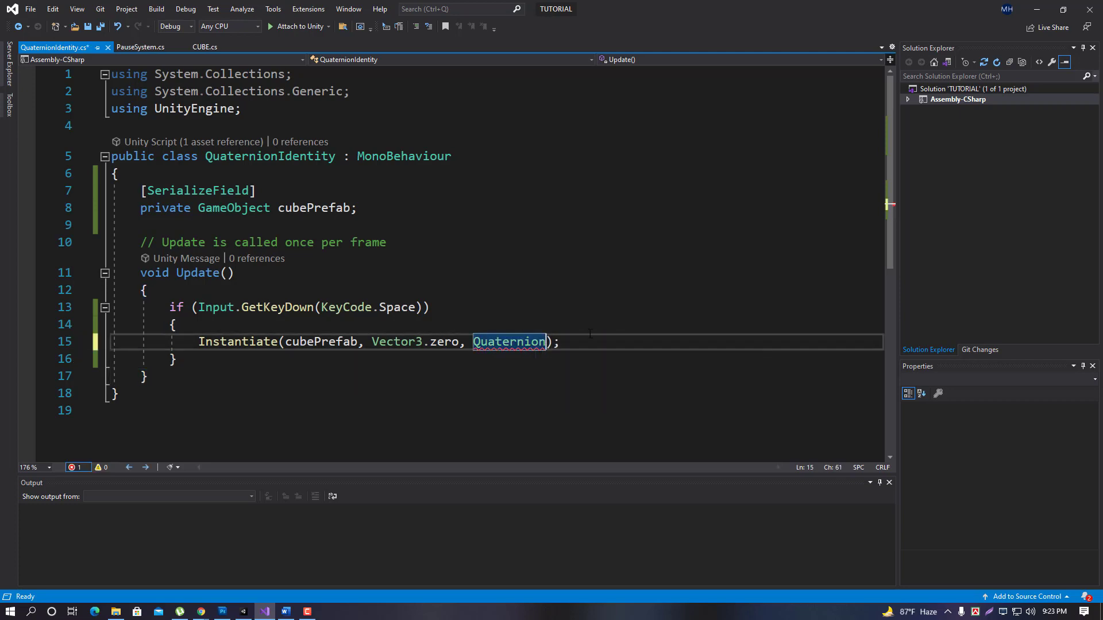
type(".")
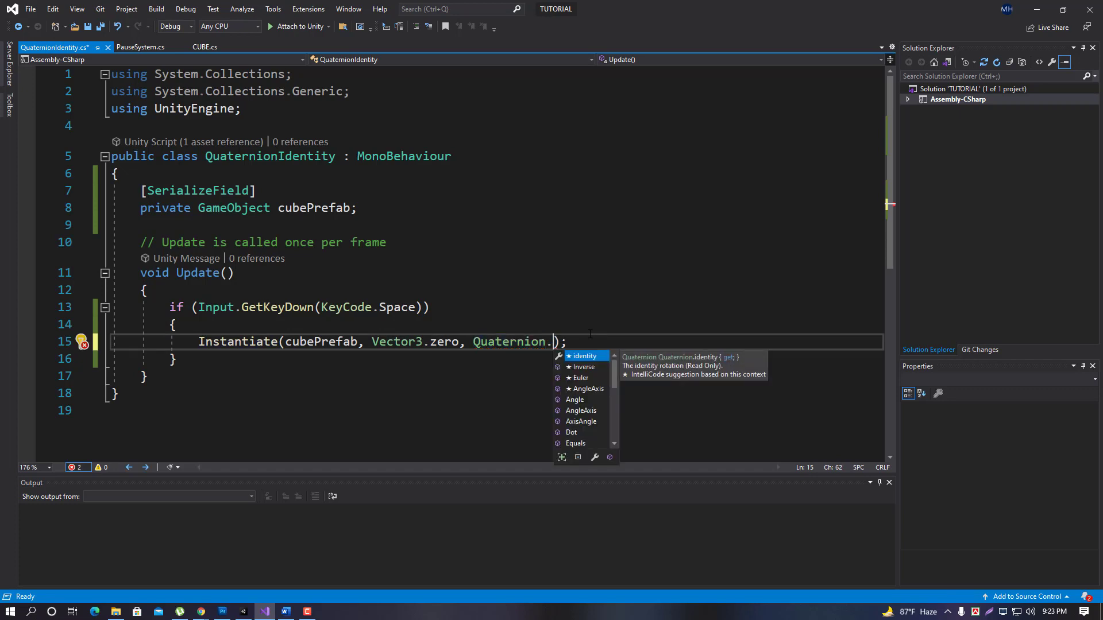
key("Down")
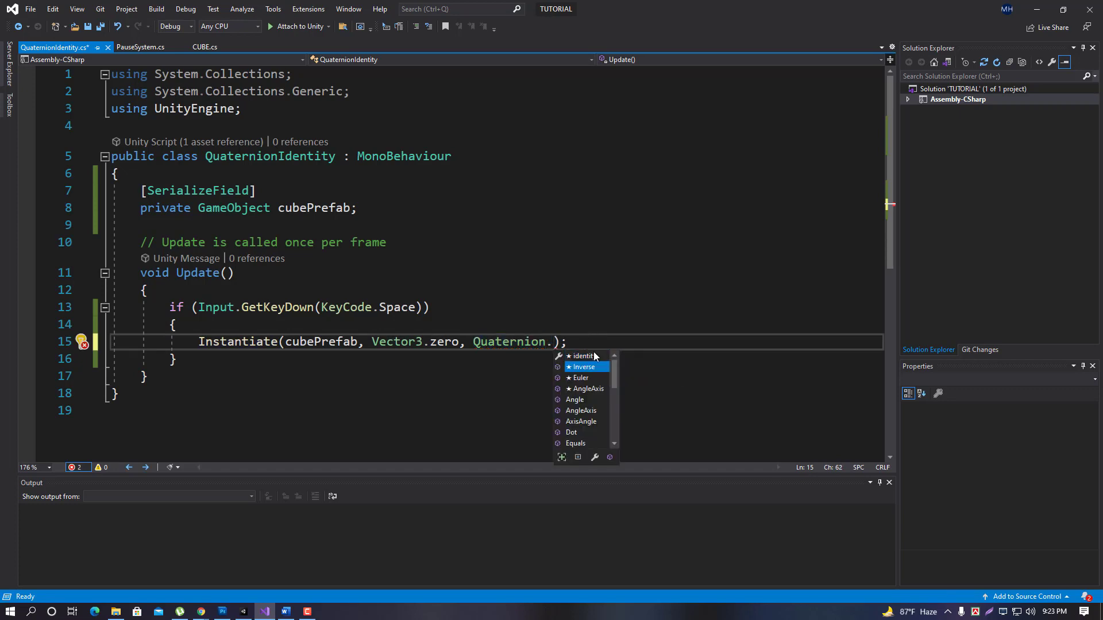
key("Down")
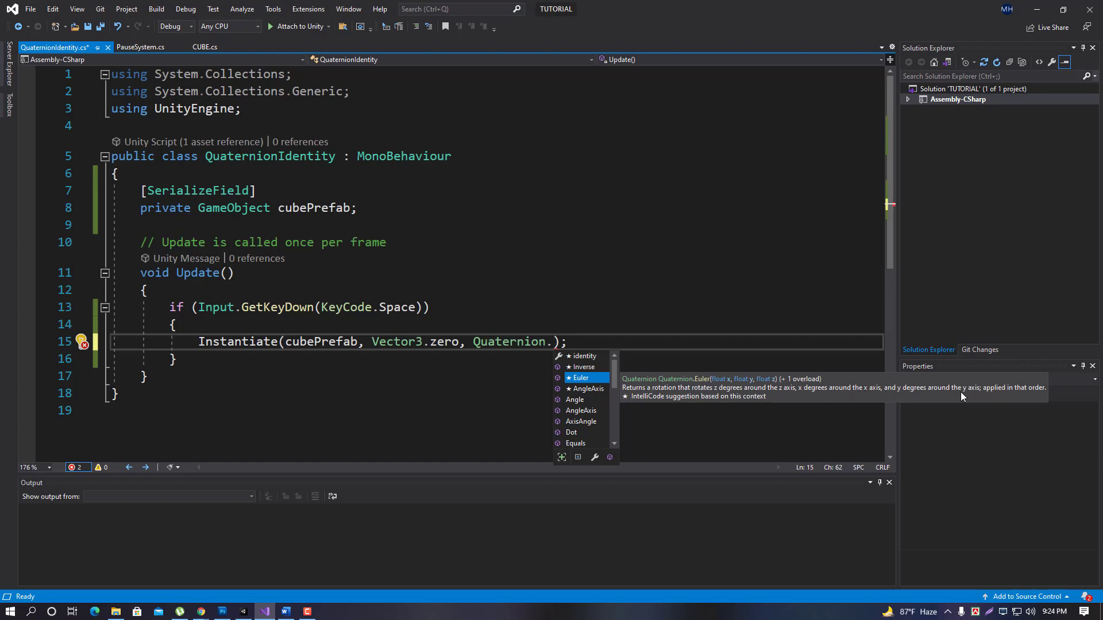
double_click(582, 378)
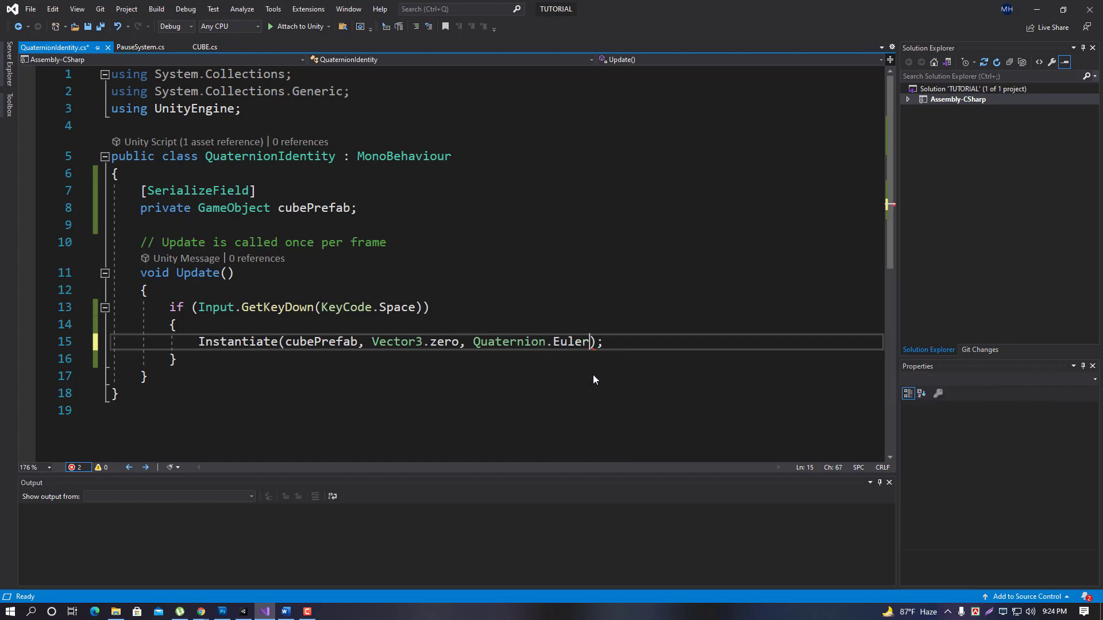
Pass (0,35,9) to Quaternion.Euler and save the script.
type("(")
key("Left")
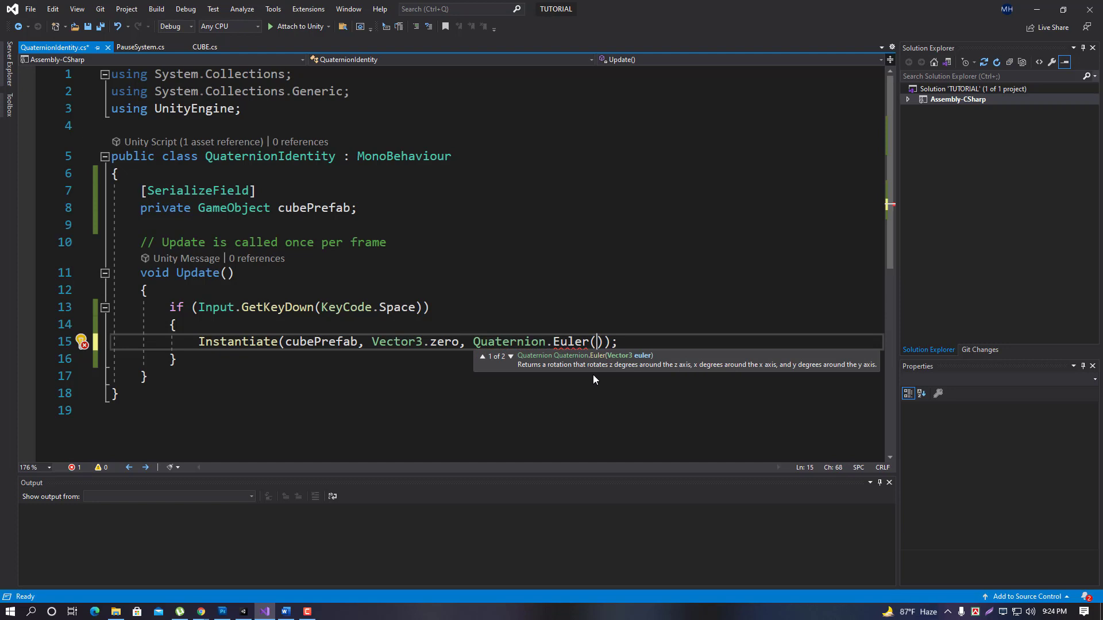
type("0")
type(",")
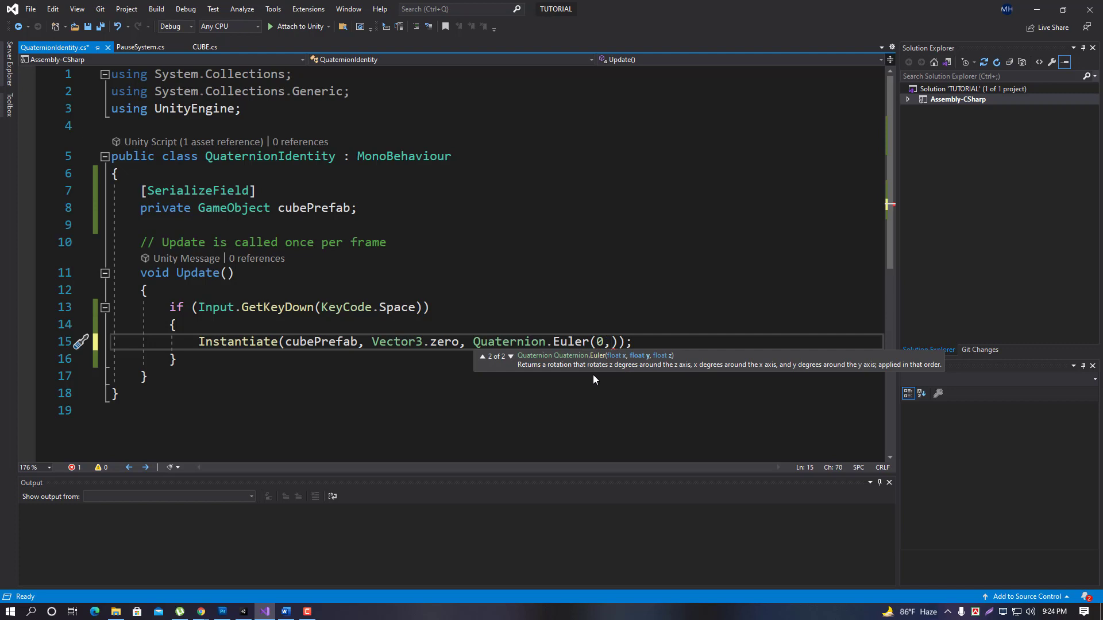
type("35")
type(",")
type("9))")
key("ctrl+s")
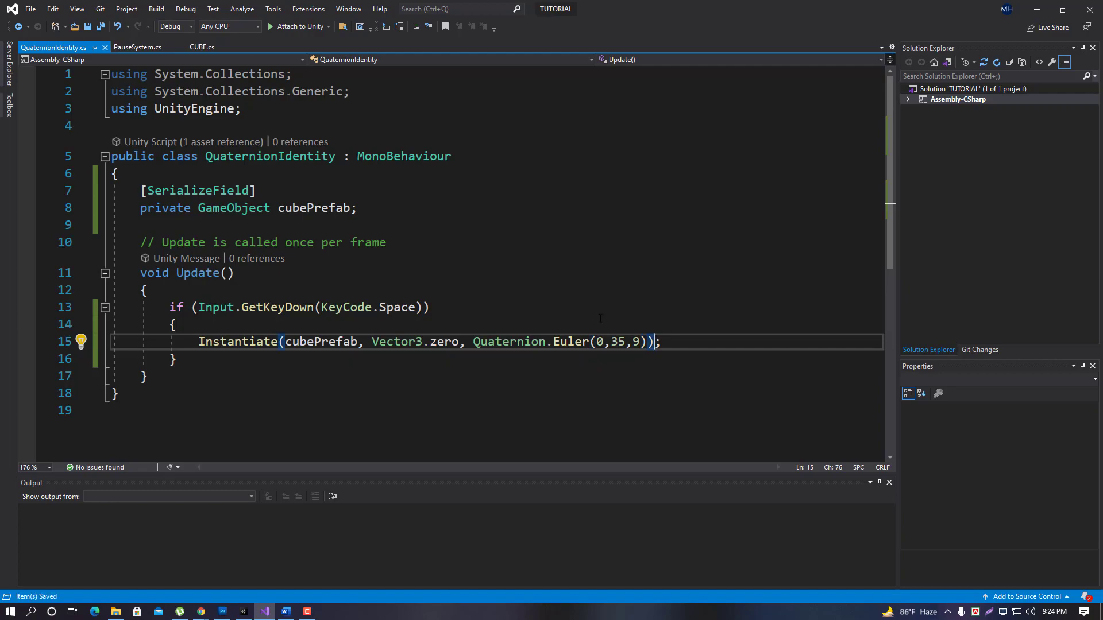
key("alt+Tab")
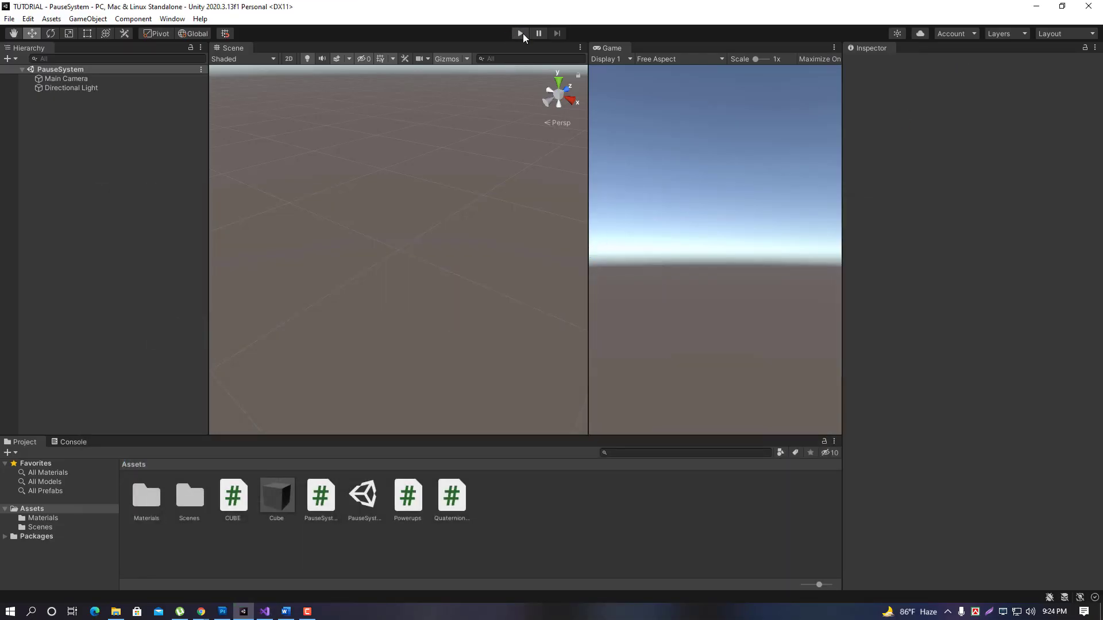
Play the scene, spawn a cube in the Game view to see it tilted, then stop.
left_click(520, 33)
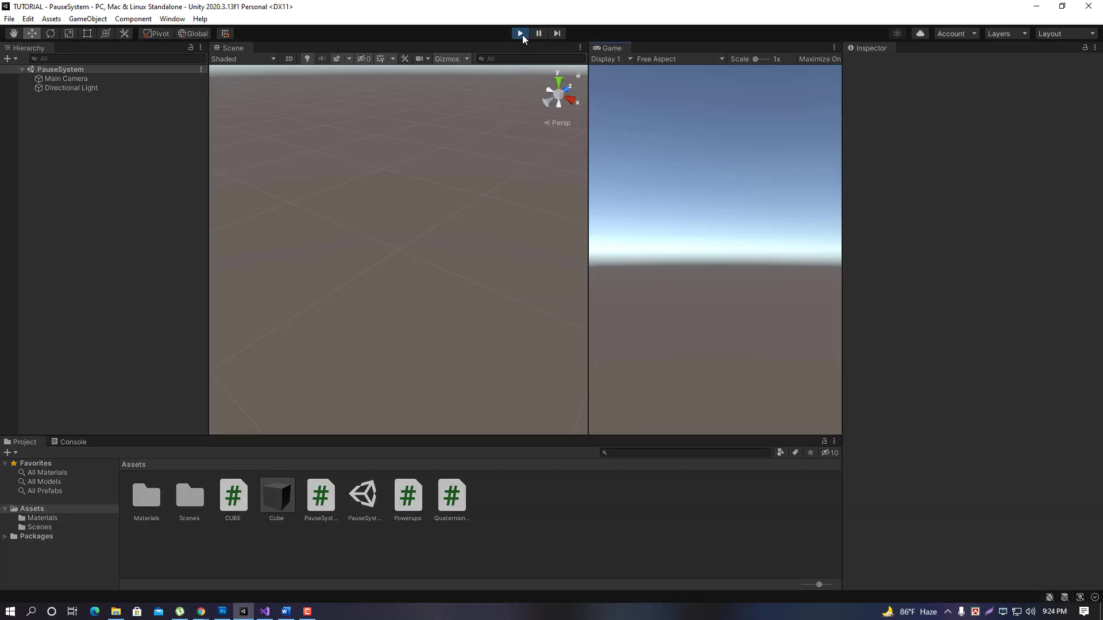
left_click(715, 169)
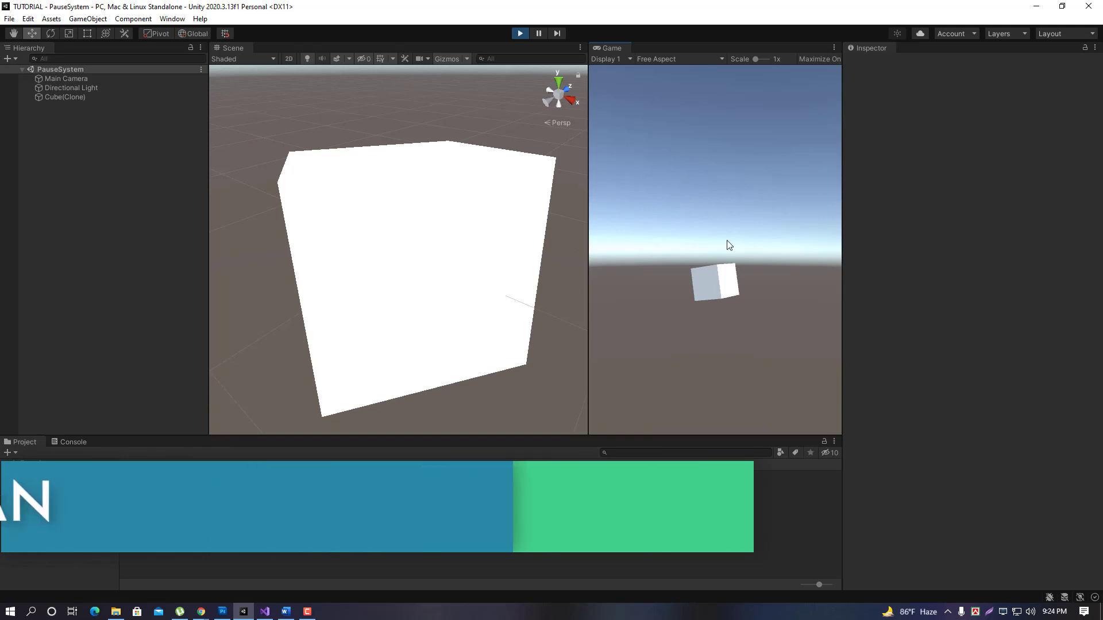
left_click(524, 34)
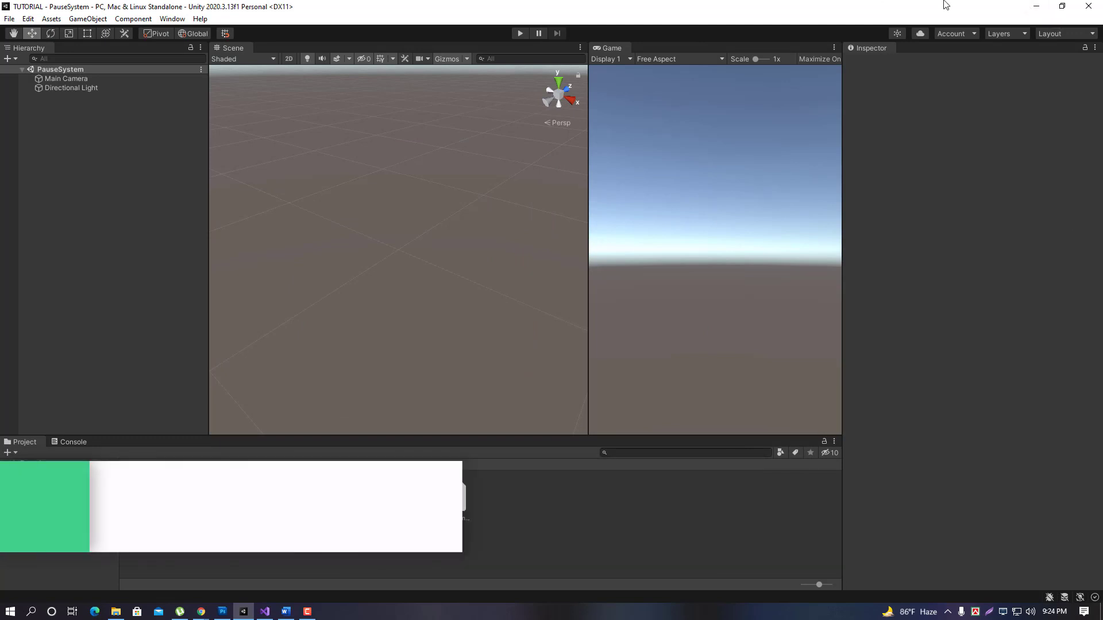
Minimise Unity and bring the QuaternionIdentity script in Visual Studio to the front.
left_click(1036, 6)
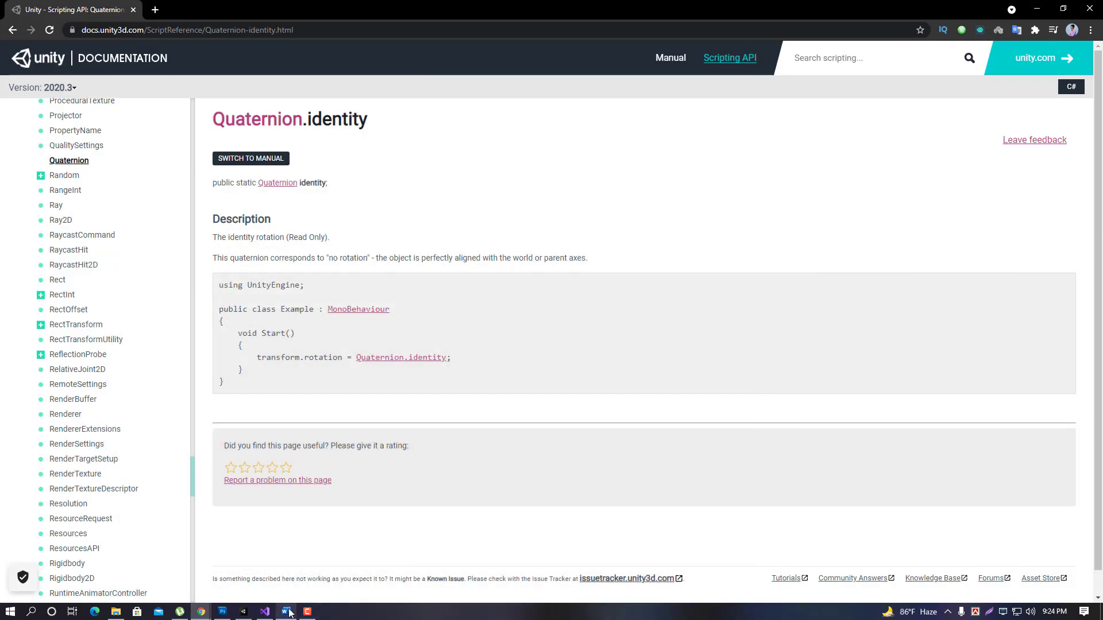
left_click(265, 611)
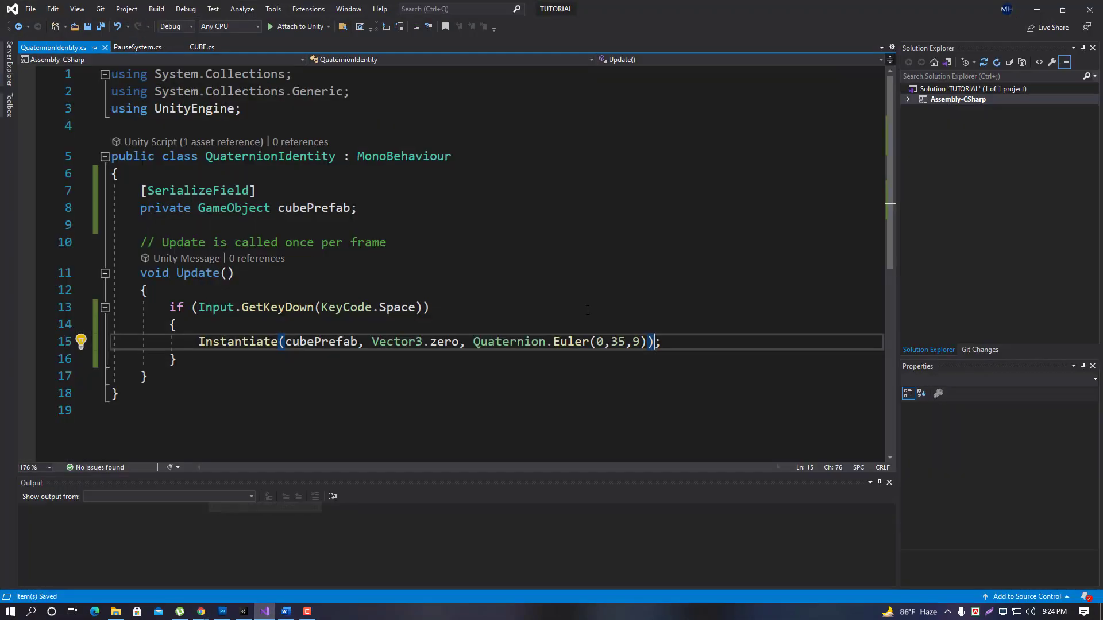